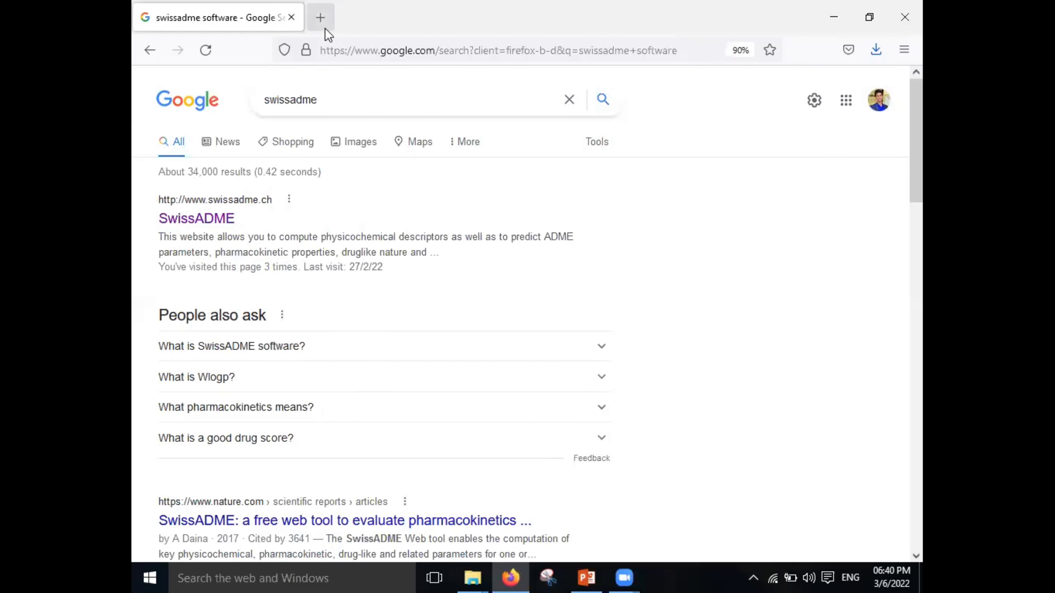
Replace the old search tab with a new one, search the web for Swissadme, and open the SwissADME website
key("ctrl+t")
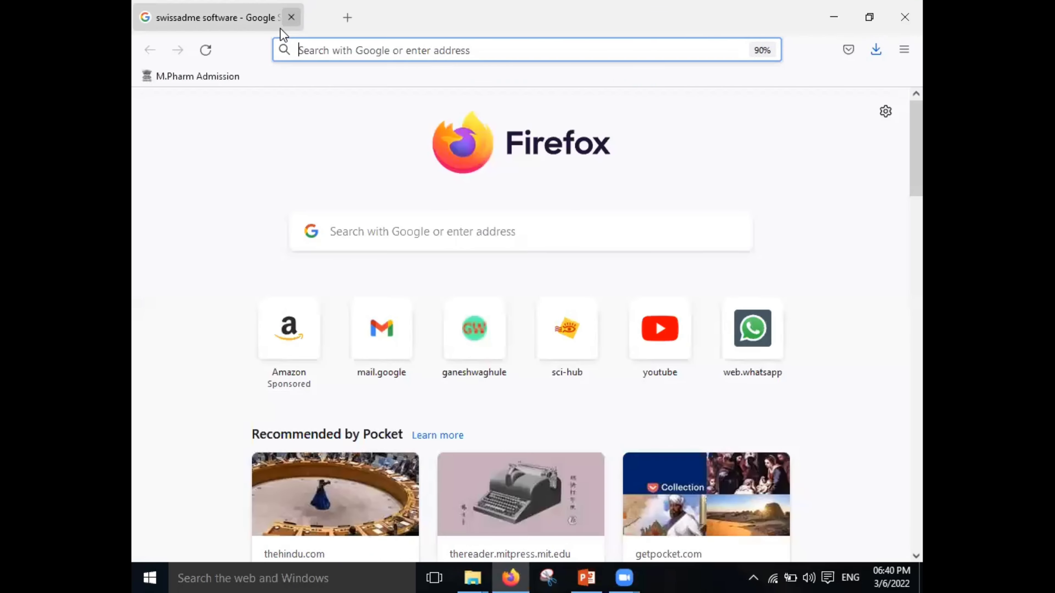
left_click(291, 17)
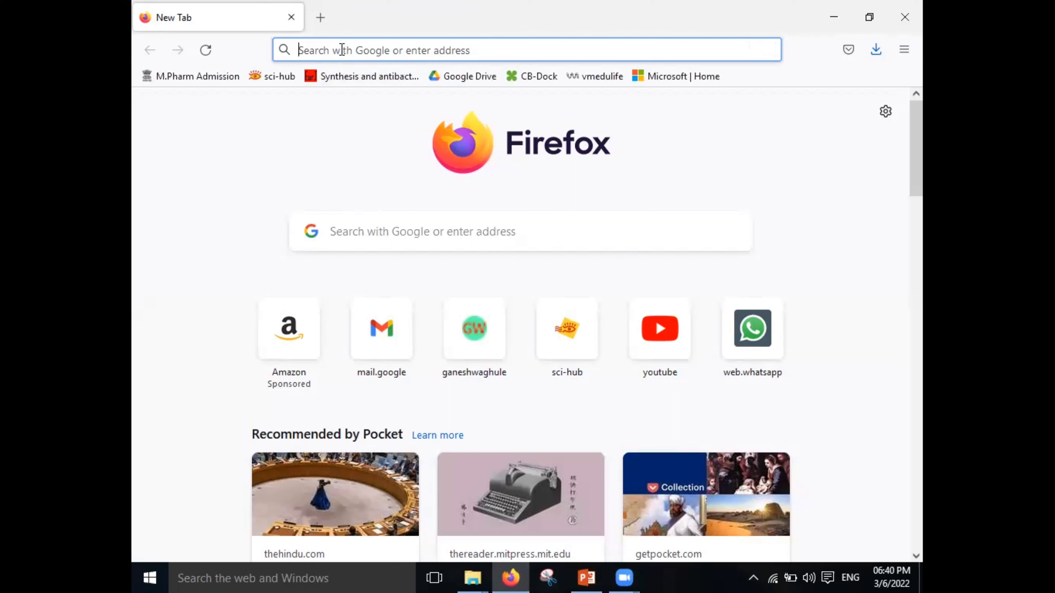
type("Sw")
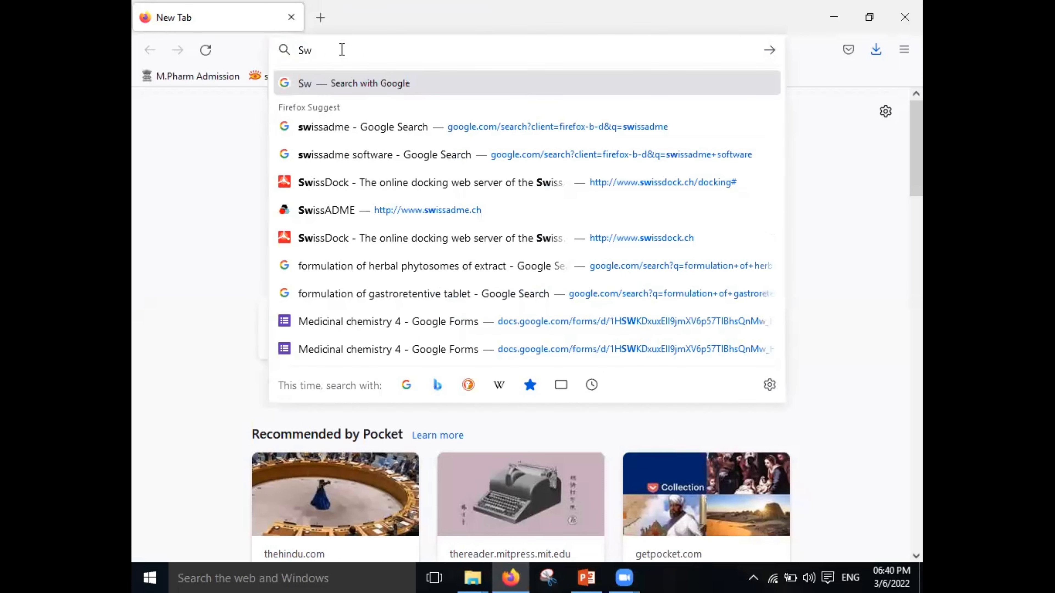
type("issadme")
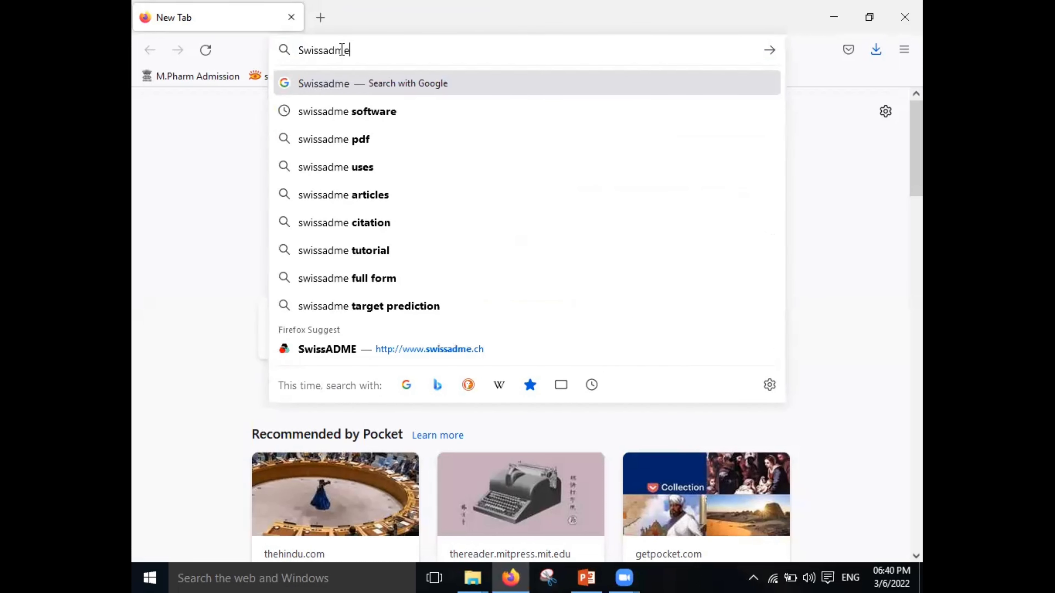
key("Return")
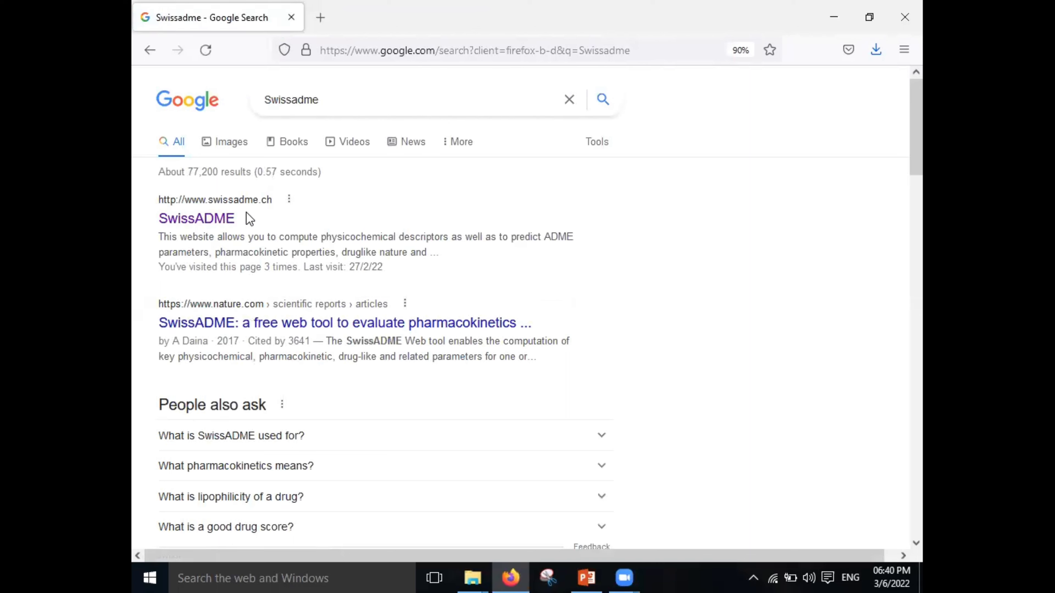
left_click(212, 224)
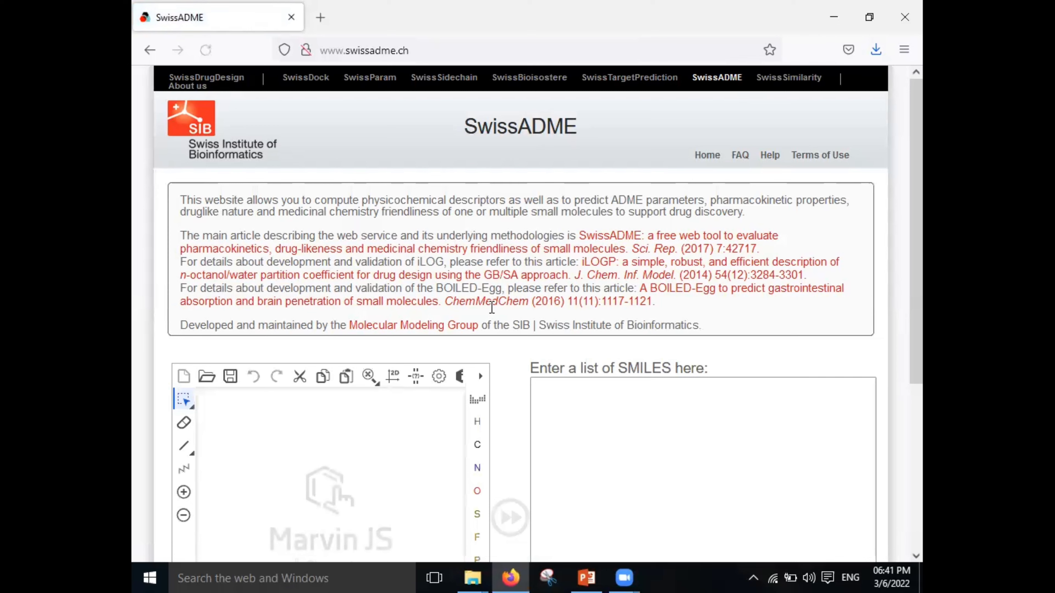
Look over the SwissADME page, including its introduction, the structure editor and the SMILES list area
scroll(508, 355, "down", 3)
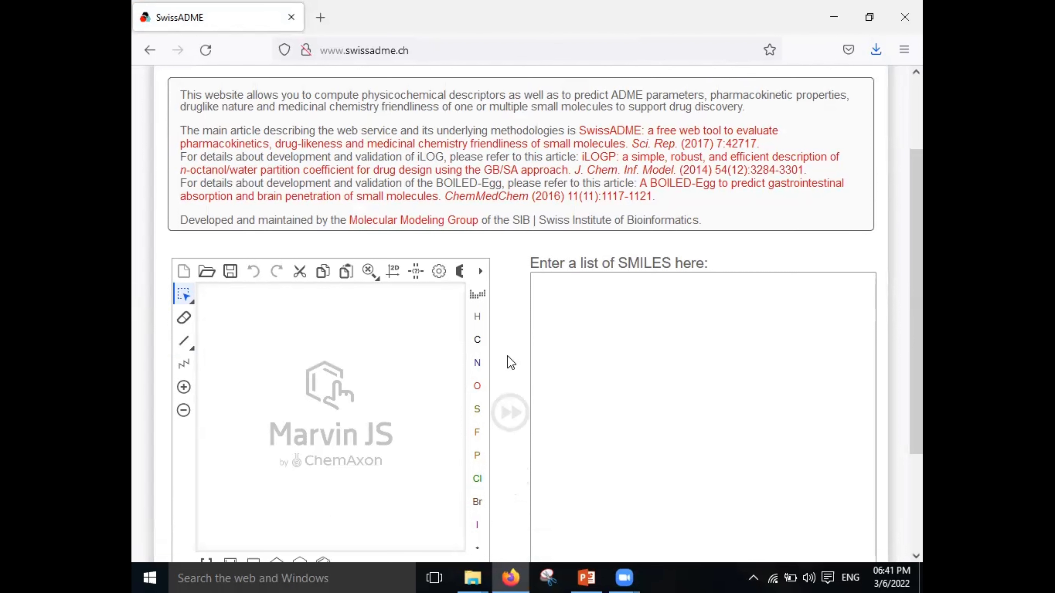
scroll(509, 356, "down", 1)
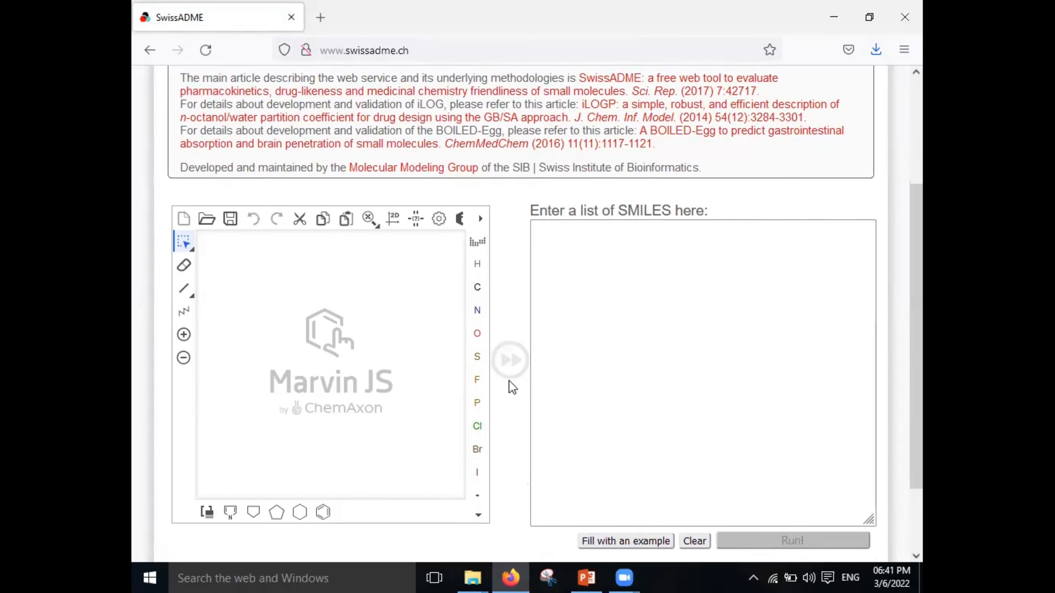
scroll(512, 387, "down", 2)
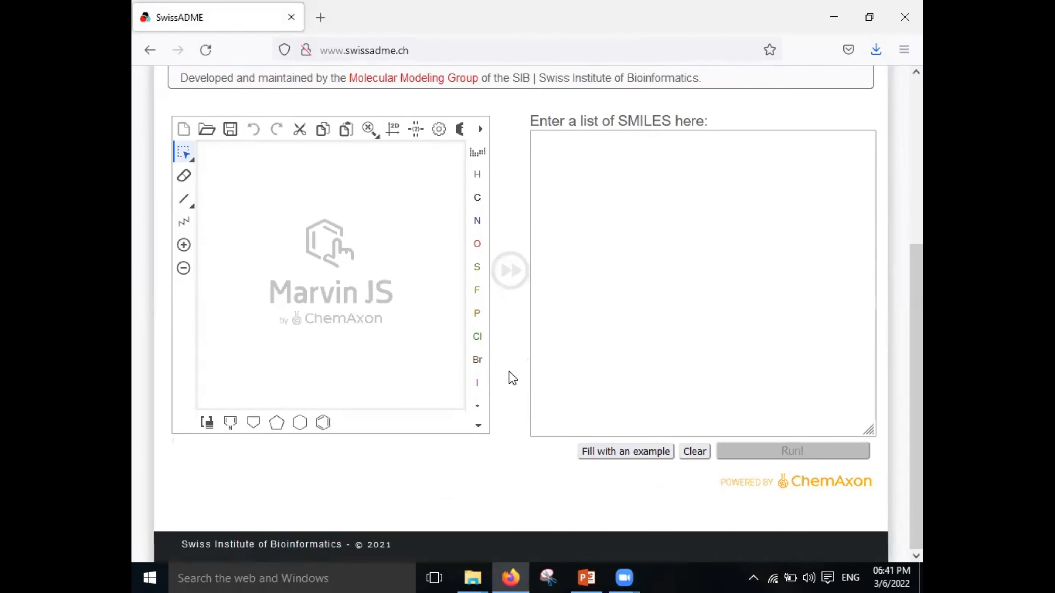
scroll(512, 346, "up", 4)
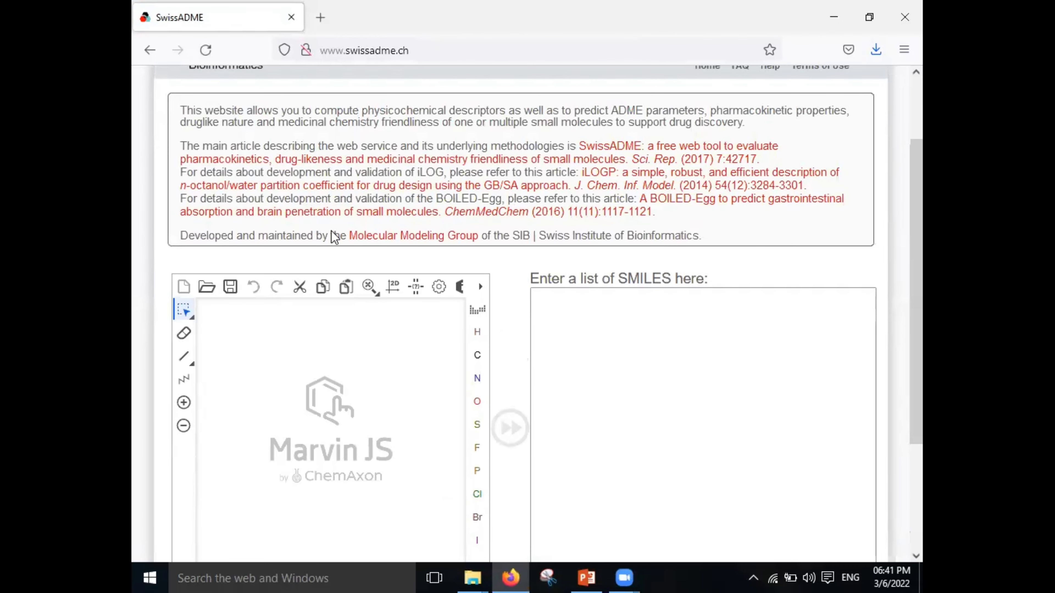
scroll(311, 214, "up", 2)
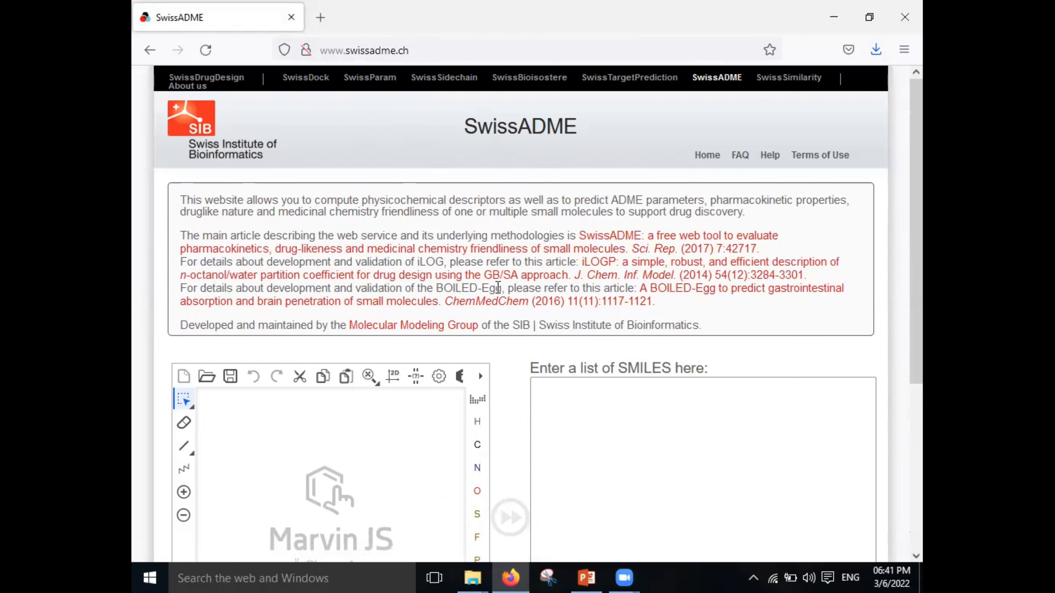
scroll(500, 293, "down", 2)
scroll(500, 293, "down", 1)
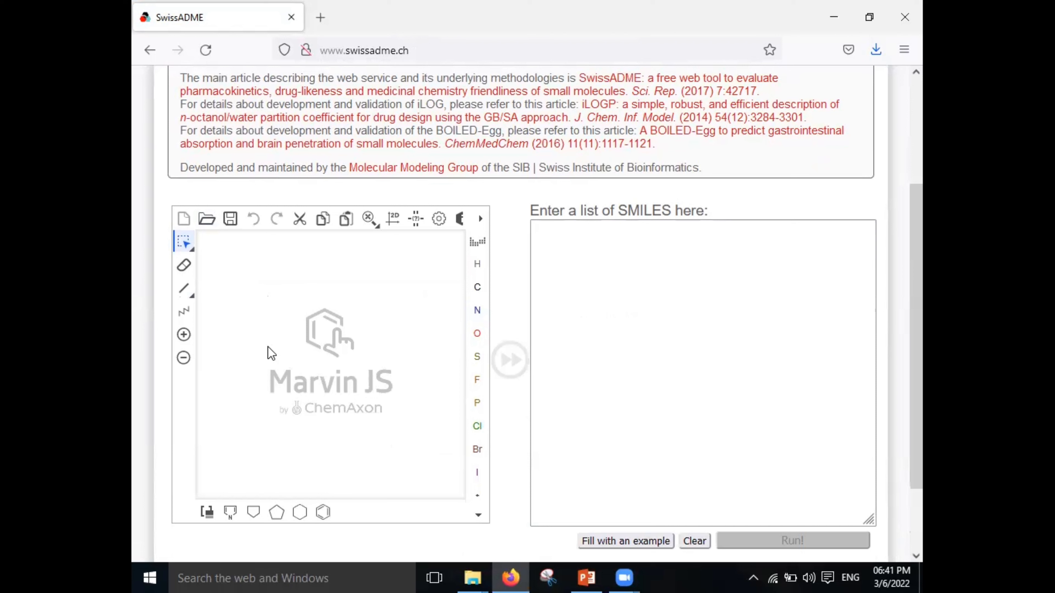
Import Benzoic Acid.mol from the Desktop folder and add the structure to the molecule editor
left_click(207, 220)
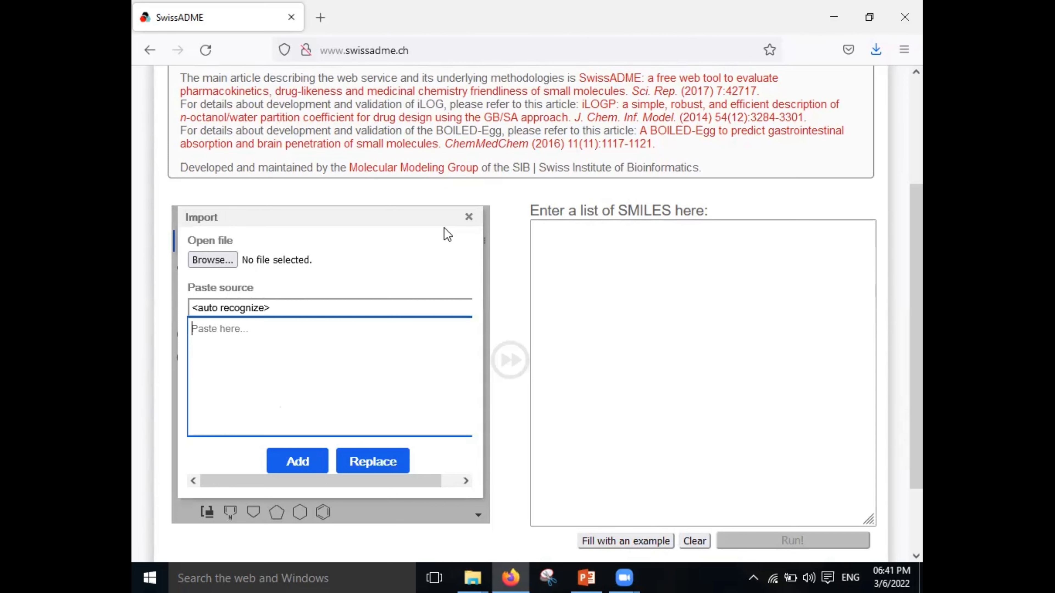
left_click(199, 260)
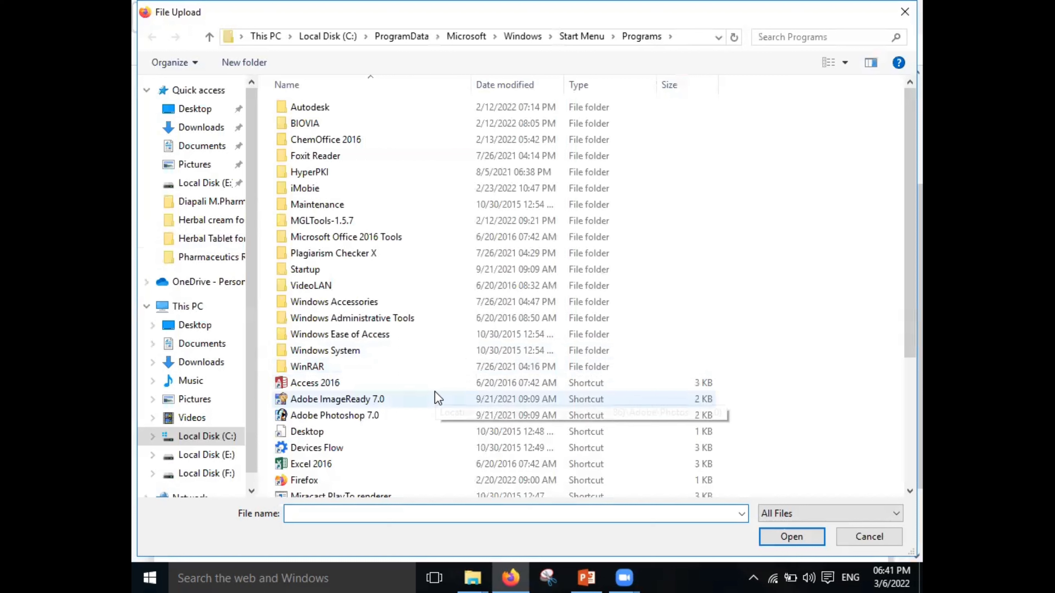
scroll(438, 398, "down", 4)
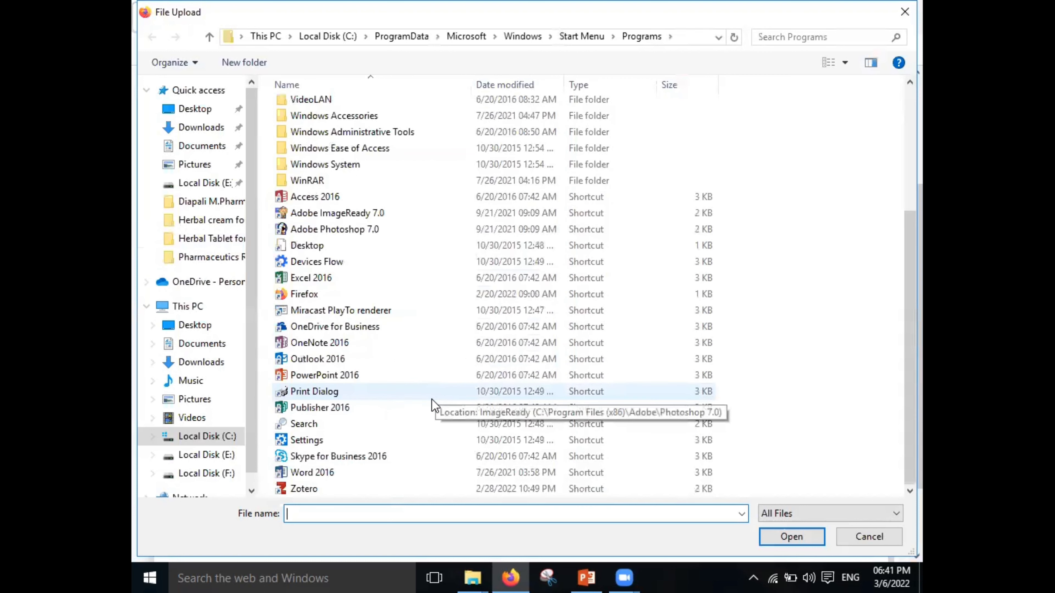
left_click(189, 307)
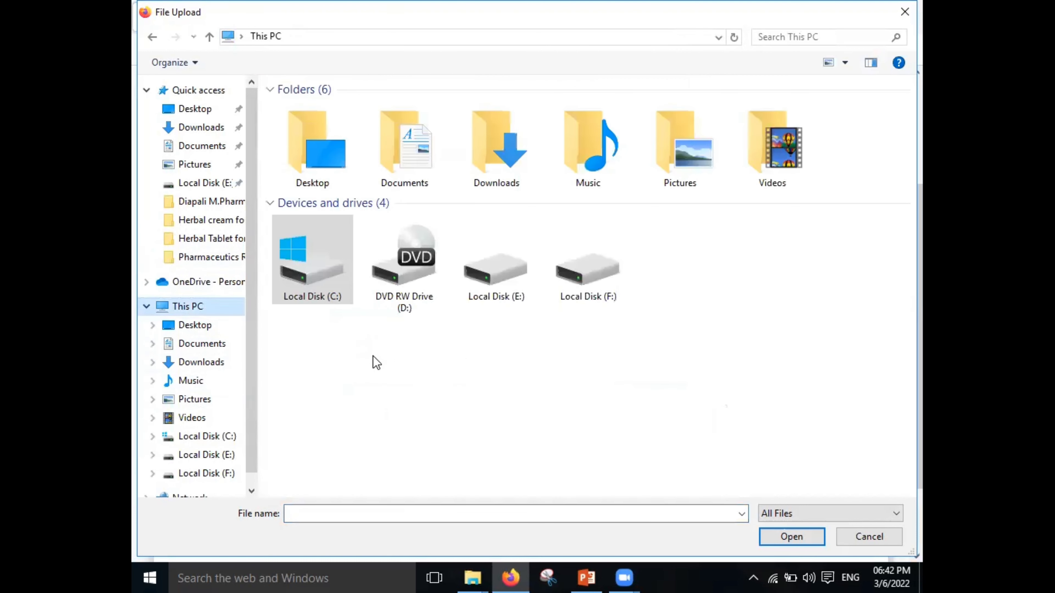
left_click(224, 331)
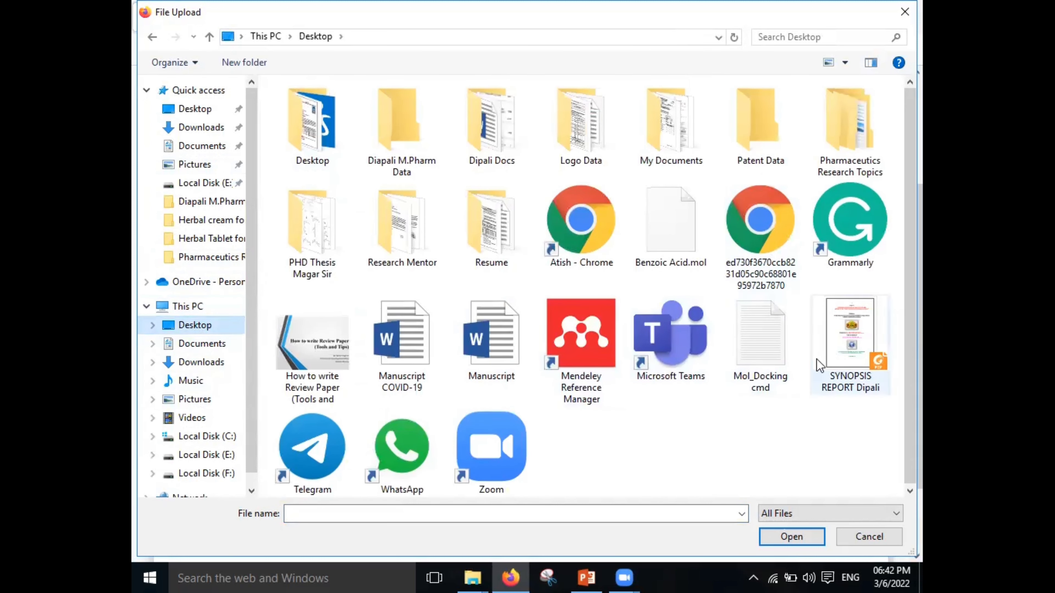
double_click(670, 220)
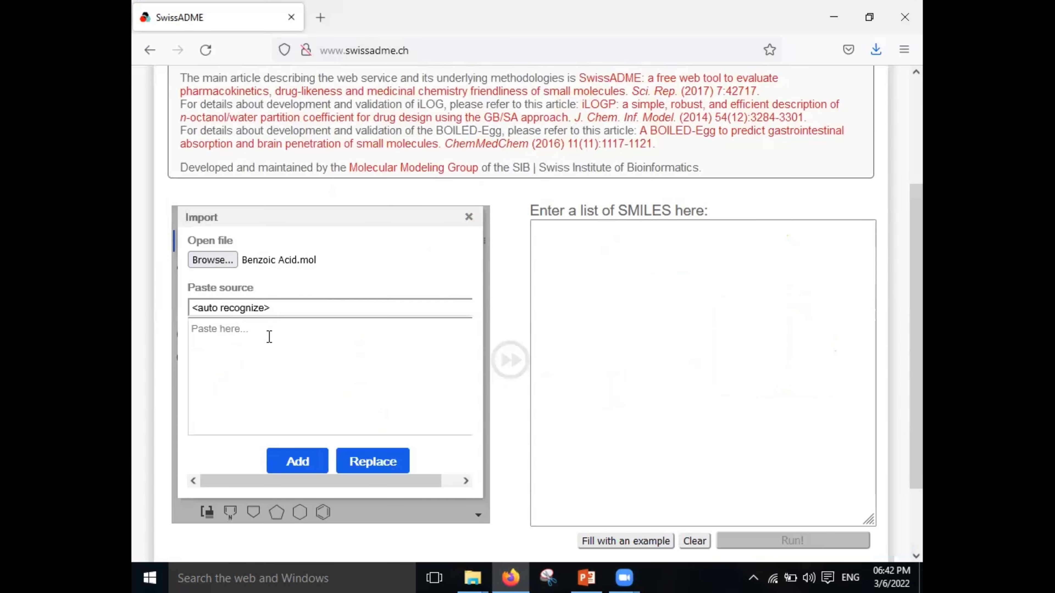
left_click(303, 452)
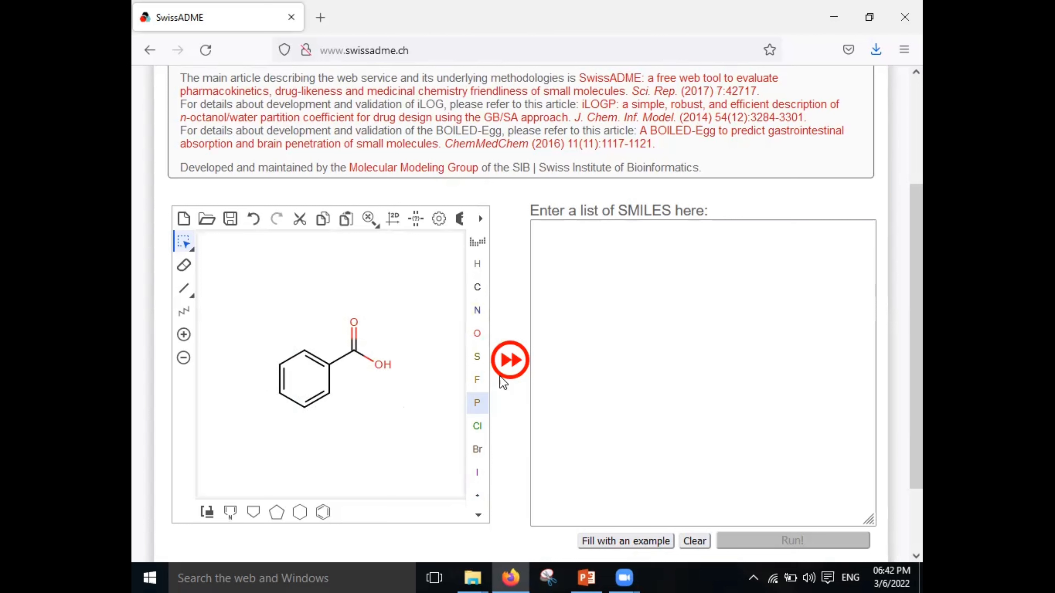
Transfer the drawn benzoic acid structure to the SMILES list and run the ADME prediction
left_click(513, 373)
scroll(691, 378, "down", 2)
left_click(791, 451)
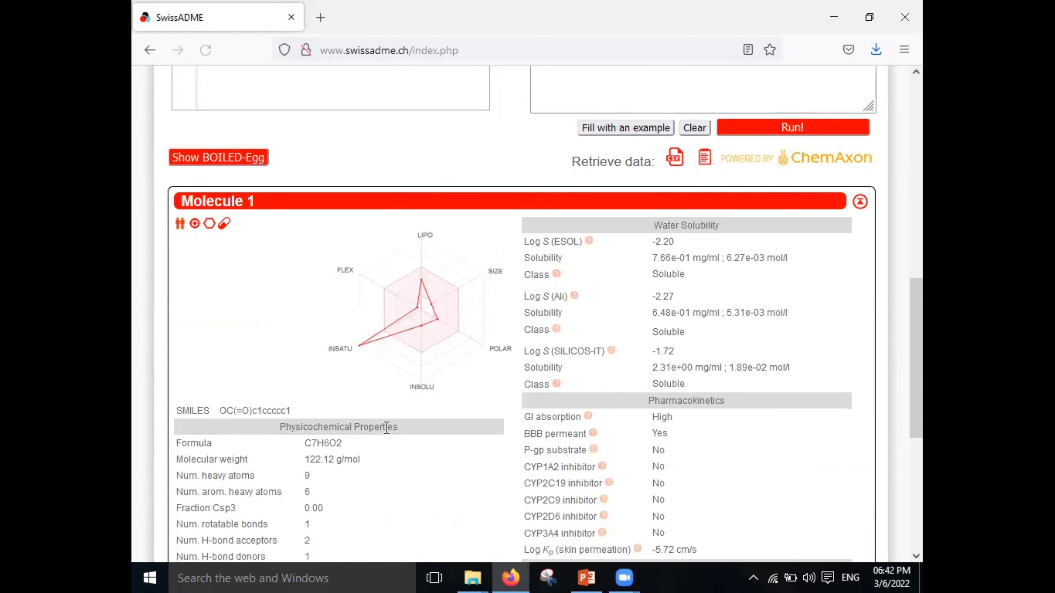
Examine the Molecule 1 results for physicochemical properties, lipophilicity, water solubility, pharmacokinetics, druglikeness and medicinal chemistry
scroll(386, 428, "down", 5)
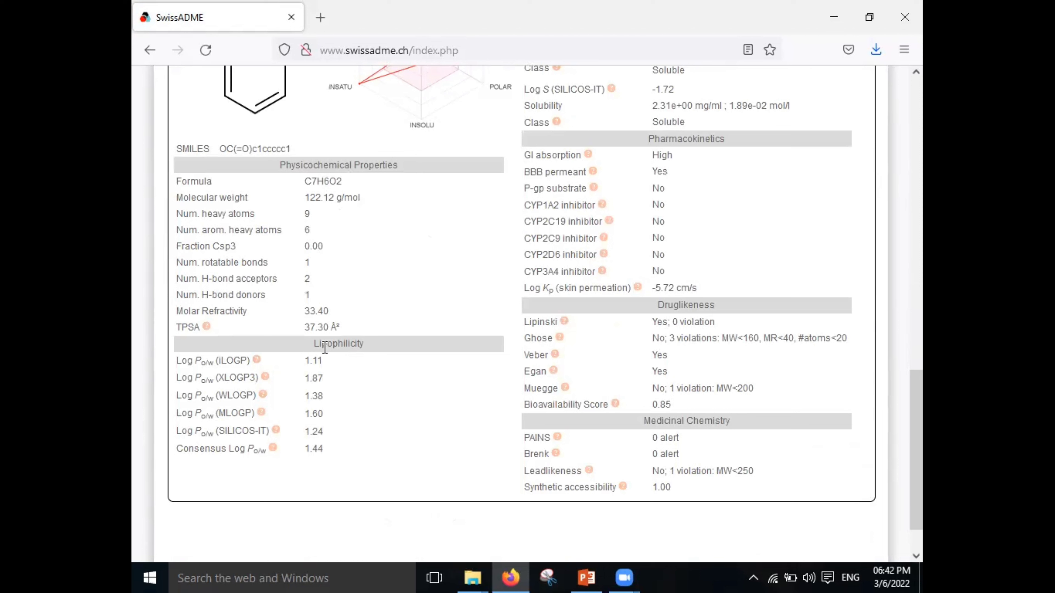
scroll(385, 310, "up", 2)
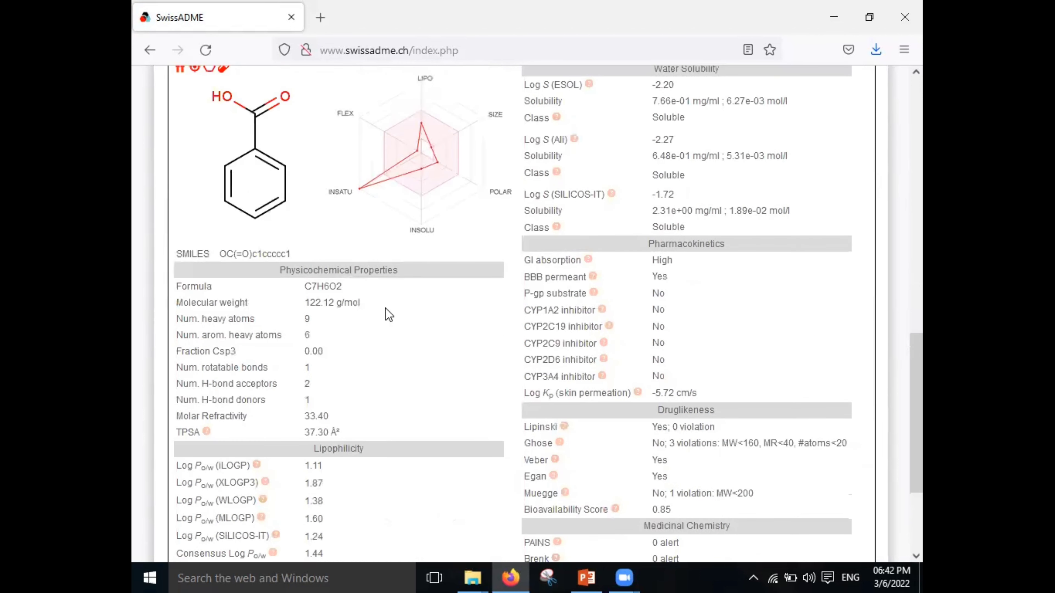
scroll(388, 314, "up", 1)
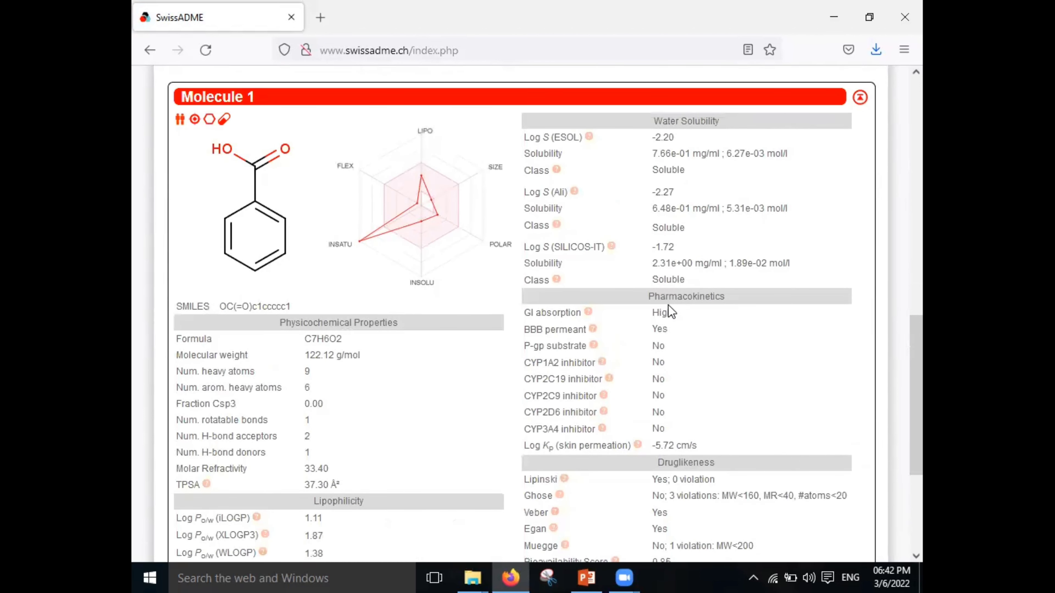
scroll(670, 310, "down", 2)
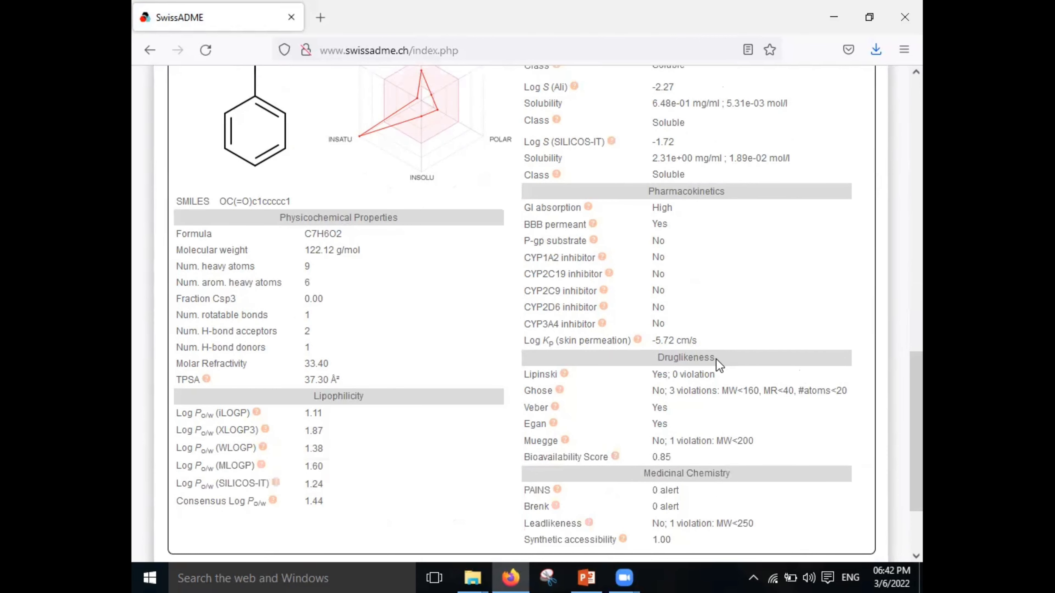
scroll(656, 449, "down", 2)
left_click_drag(730, 369, 626, 374)
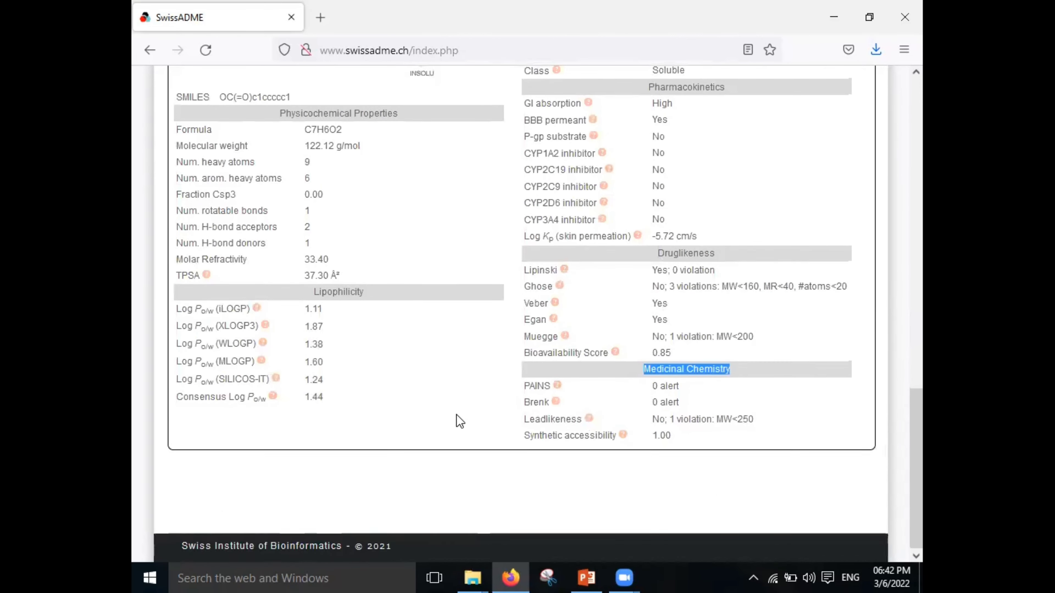
scroll(459, 420, "up", 7)
scroll(459, 421, "up", 2)
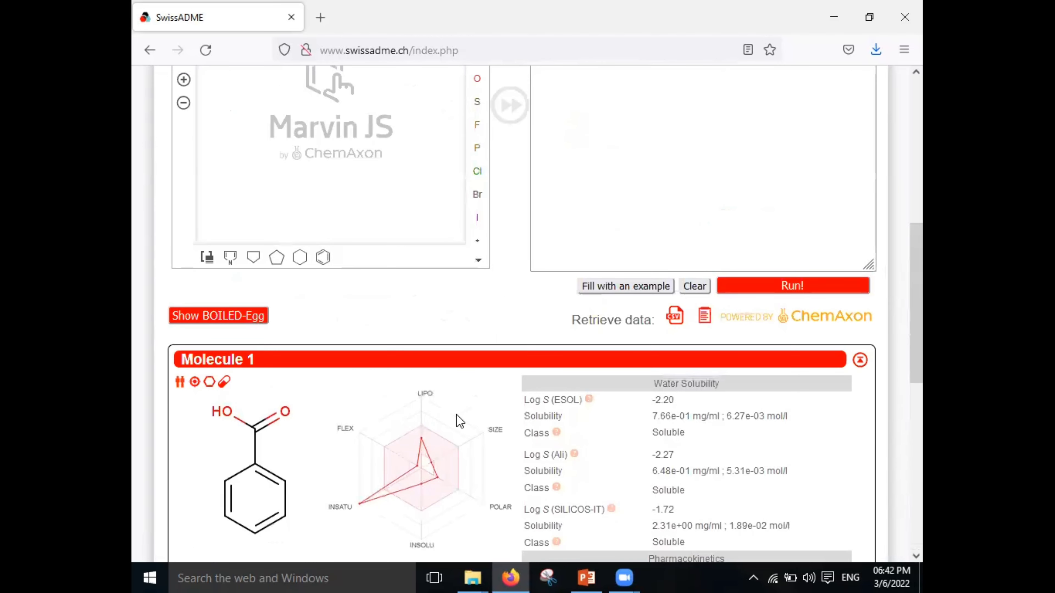
scroll(459, 420, "down", 3)
scroll(459, 421, "down", 4)
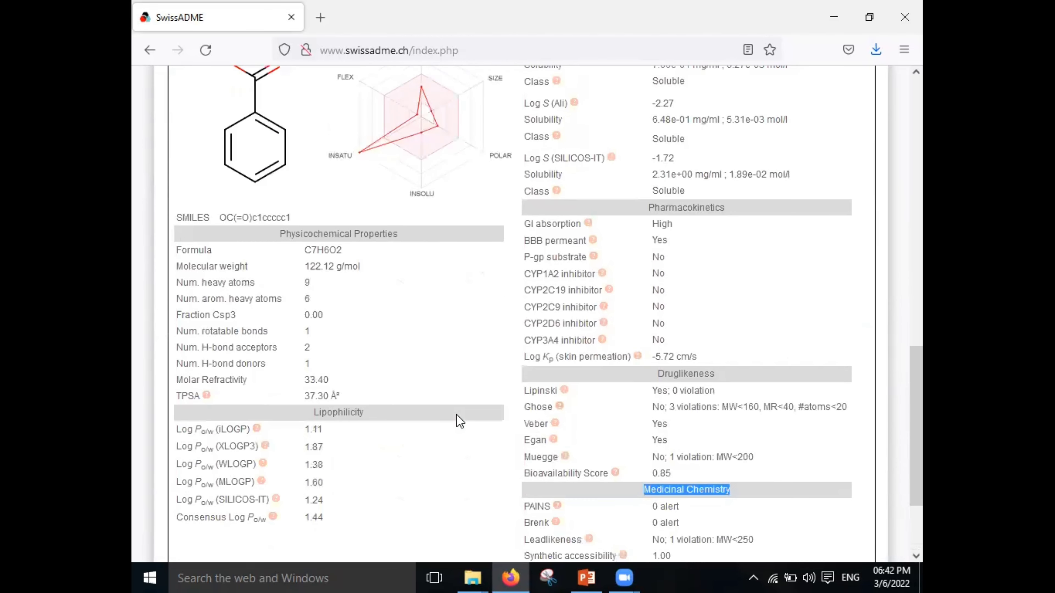
scroll(424, 428, "up", 1)
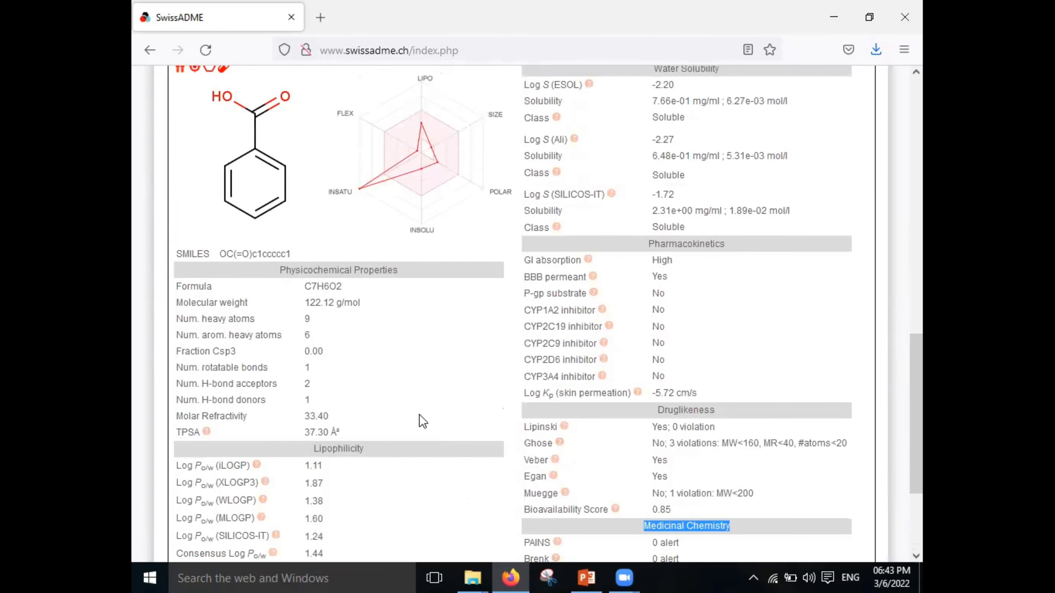
scroll(420, 446, "down", 3)
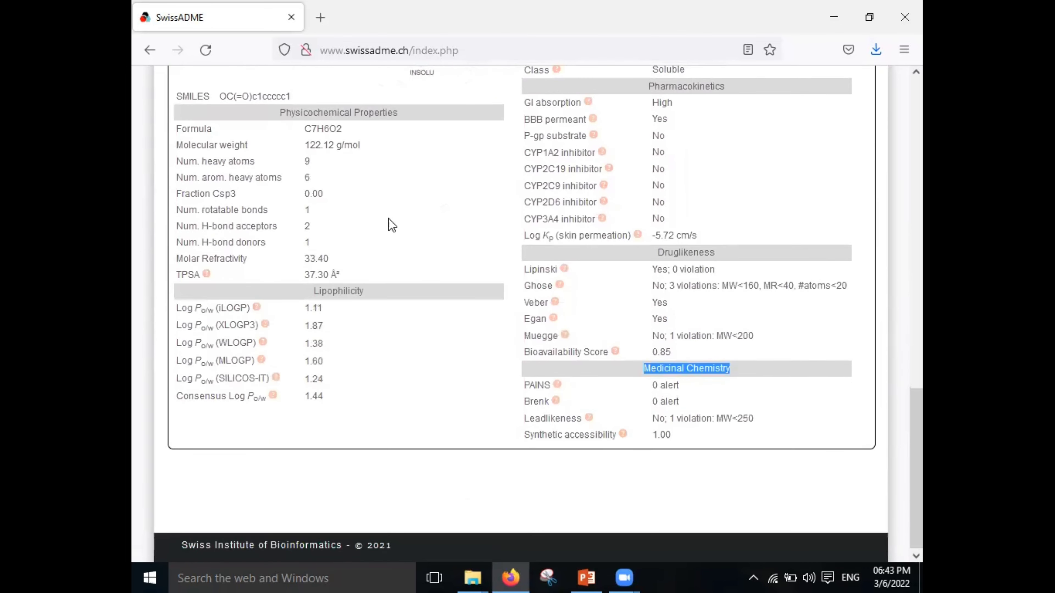
scroll(372, 385, "up", 4)
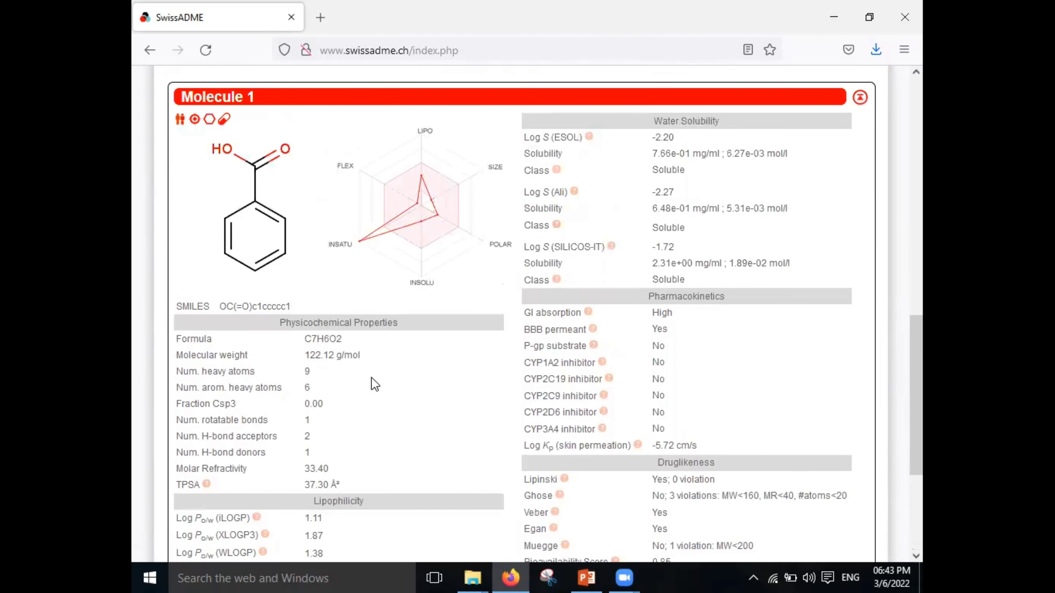
scroll(374, 379, "up", 1)
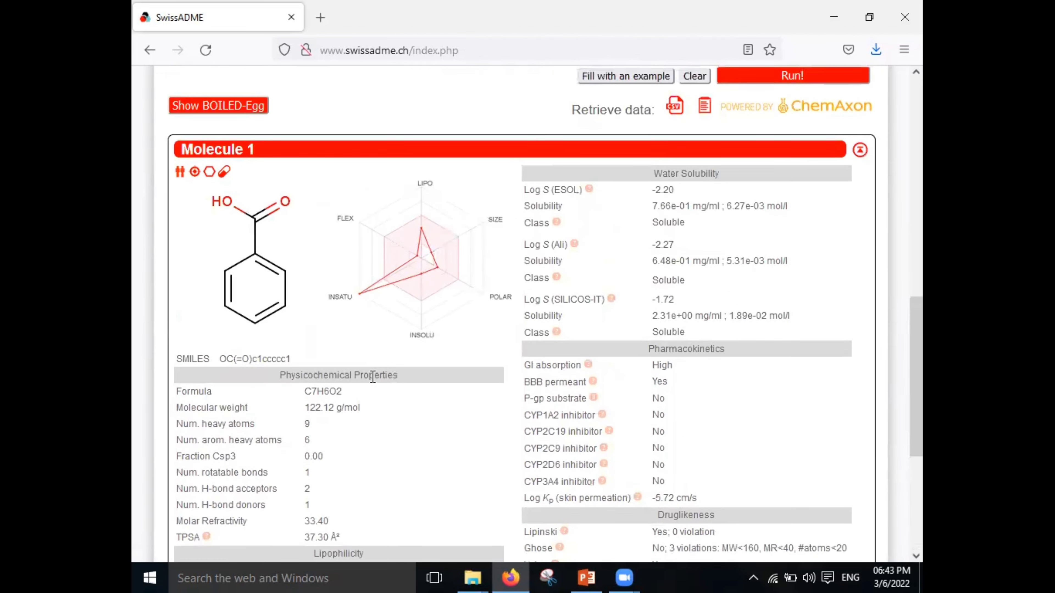
scroll(372, 378, "up", 3)
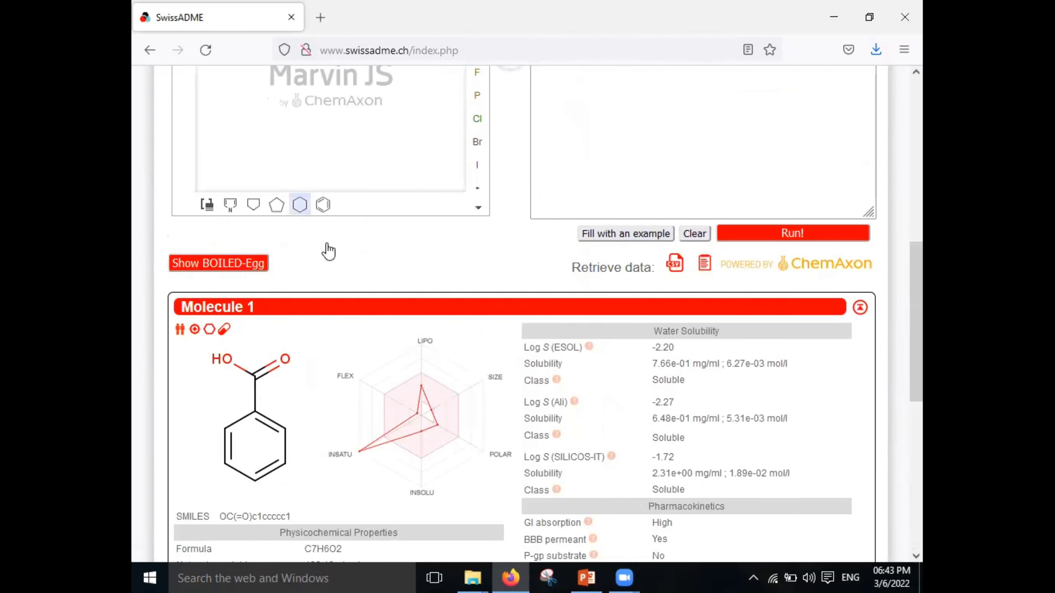
scroll(391, 440, "down", 3)
scroll(424, 428, "up", 3)
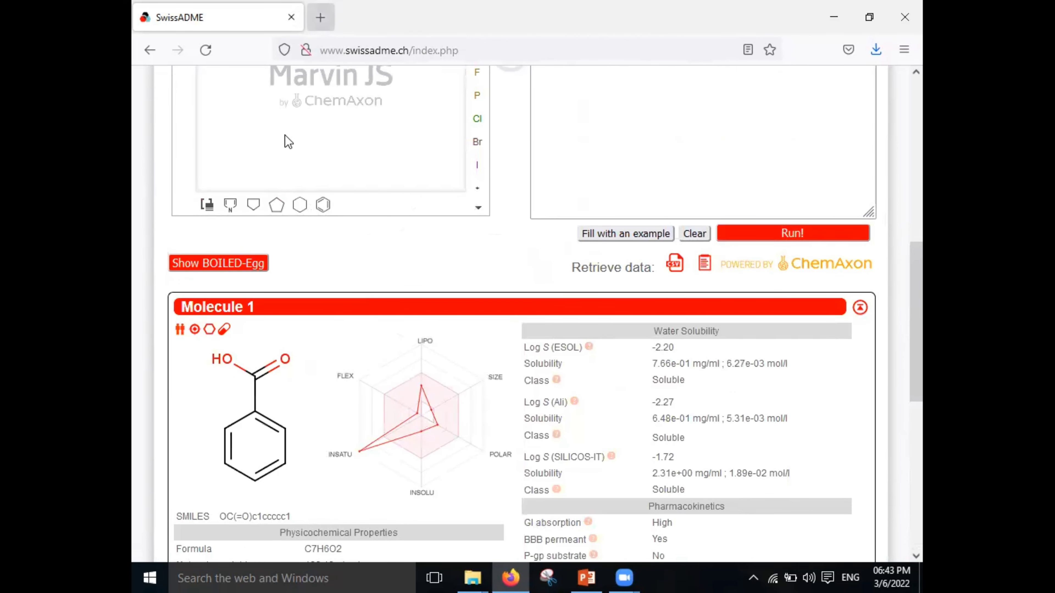
Search the web for Preadmet in a new tab and open the PreADMET web service at preadmet.webservice.bmdrc.org
left_click(320, 17)
left_click(314, 51)
type("P")
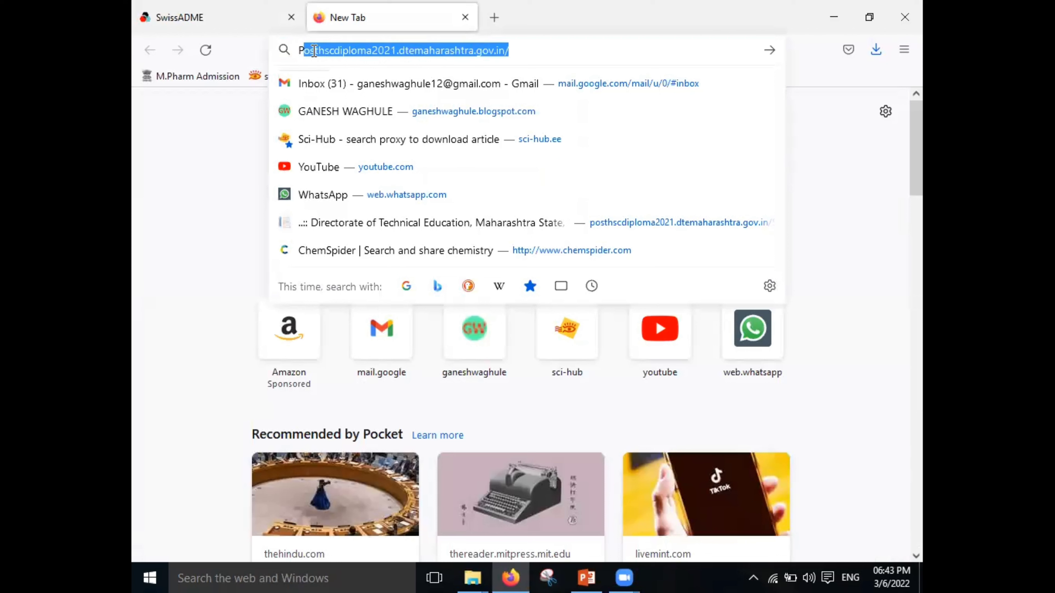
type("readme")
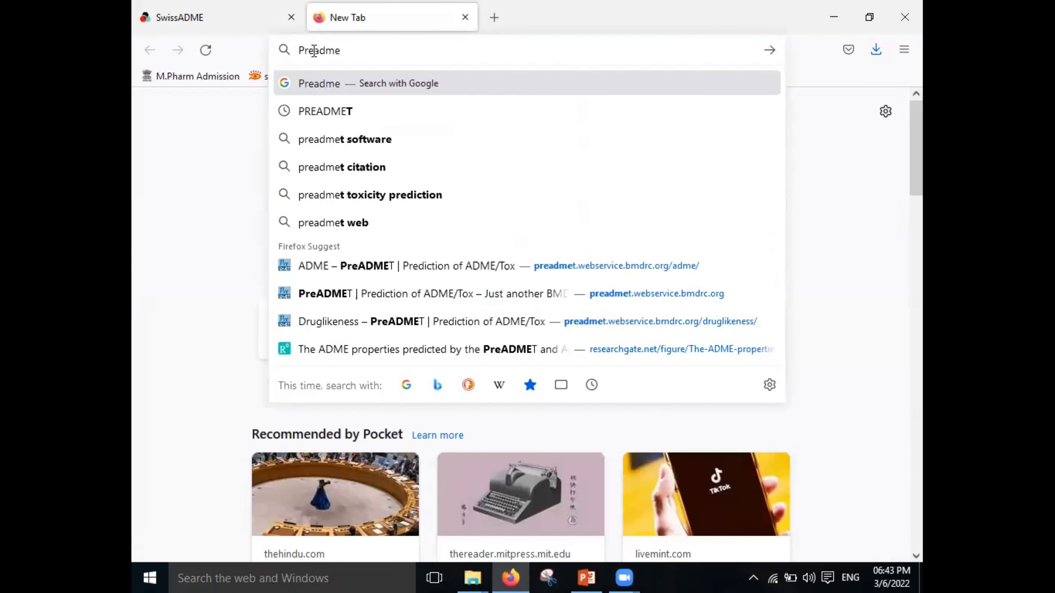
type("t")
key("Return")
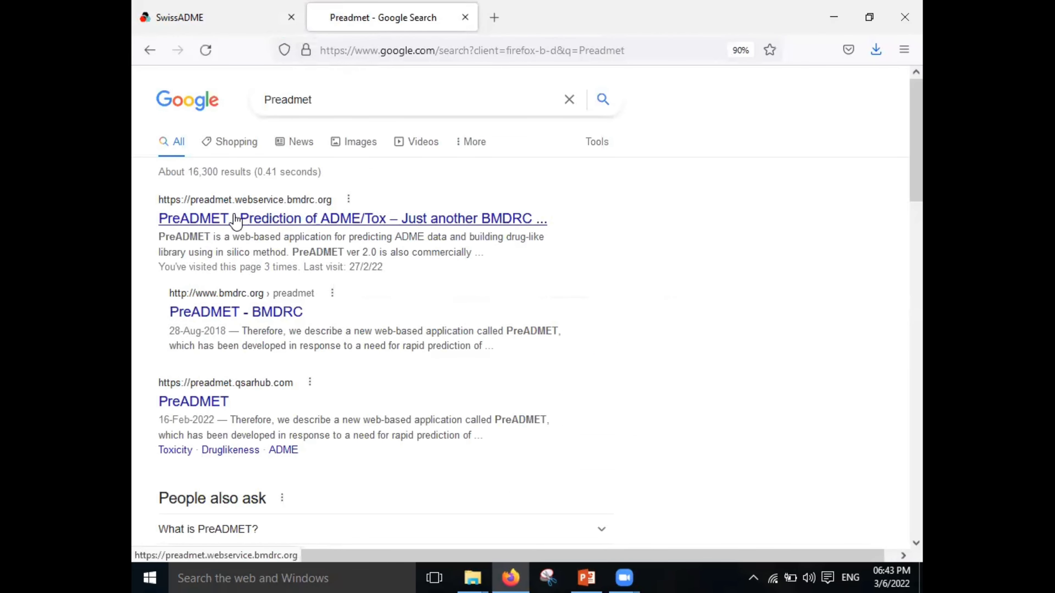
left_click(348, 242)
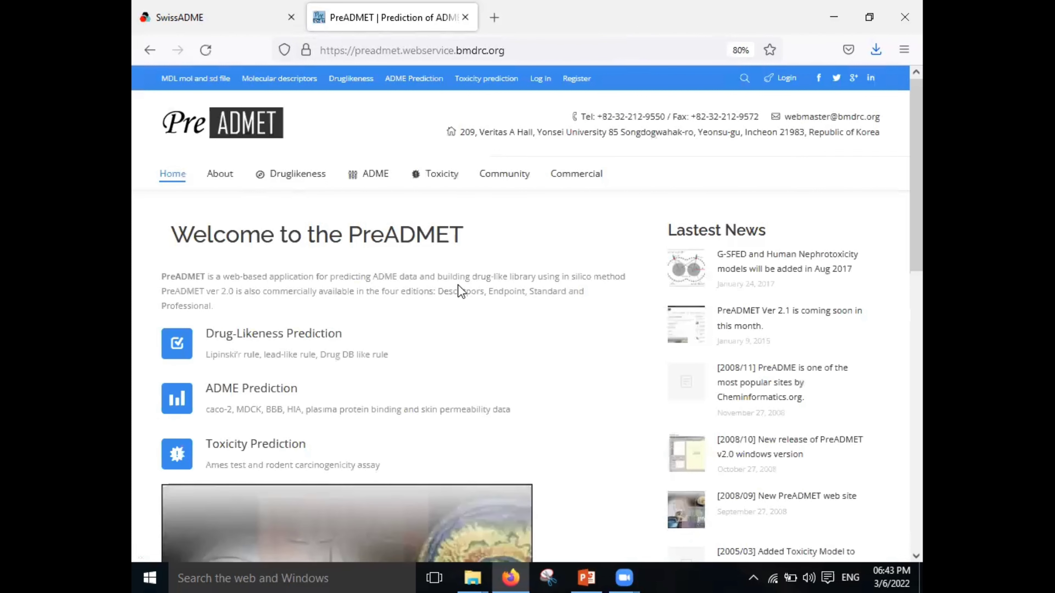
Look over the PreADMET home page and compare its prediction offerings with the SwissADME results for benzoic acid
scroll(460, 291, "down", 1)
scroll(412, 278, "down", 3)
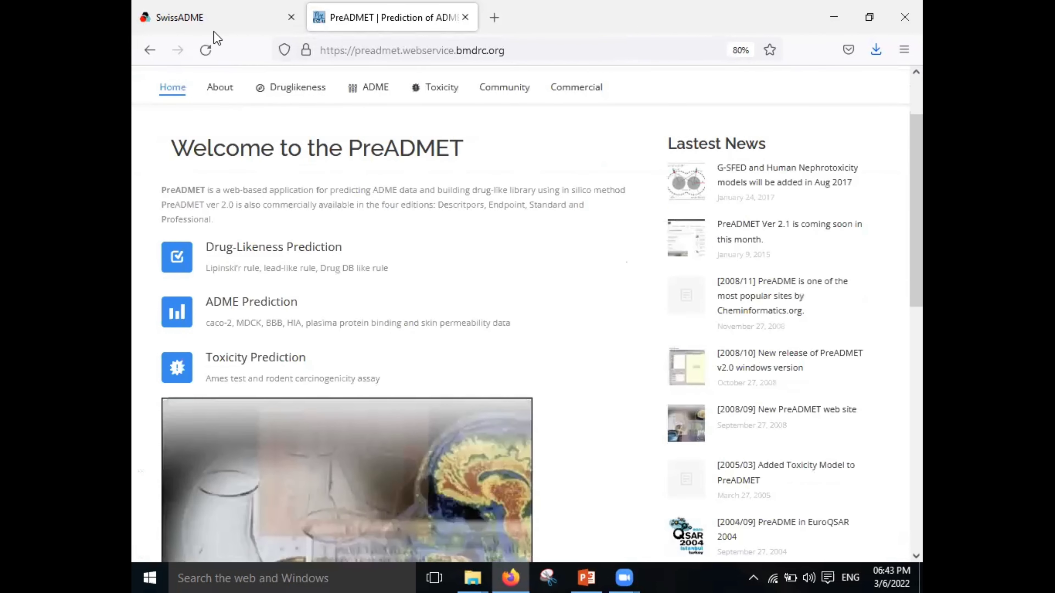
left_click(213, 23)
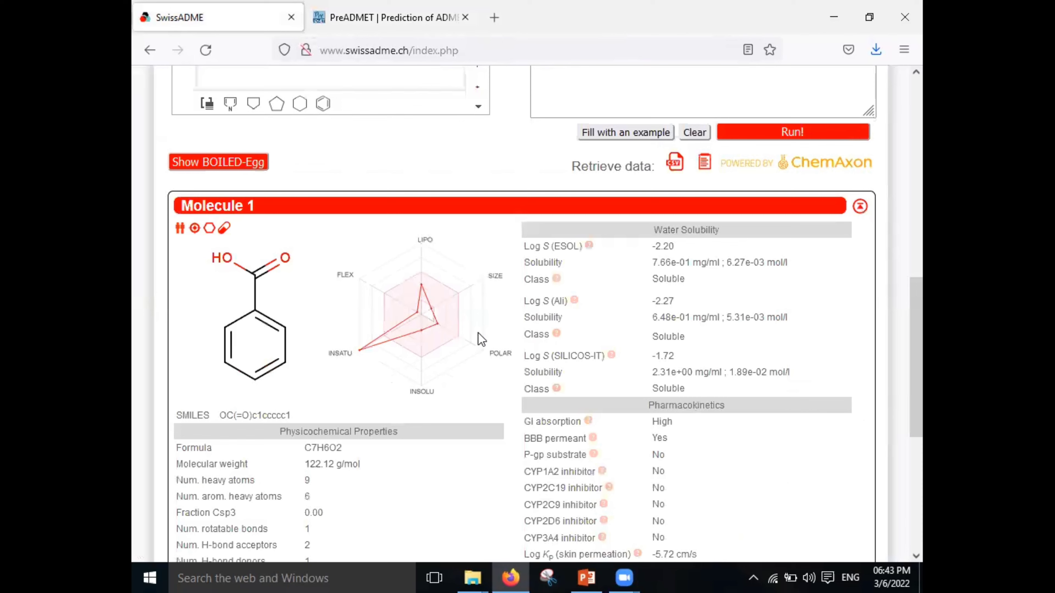
scroll(481, 339, "up", 5)
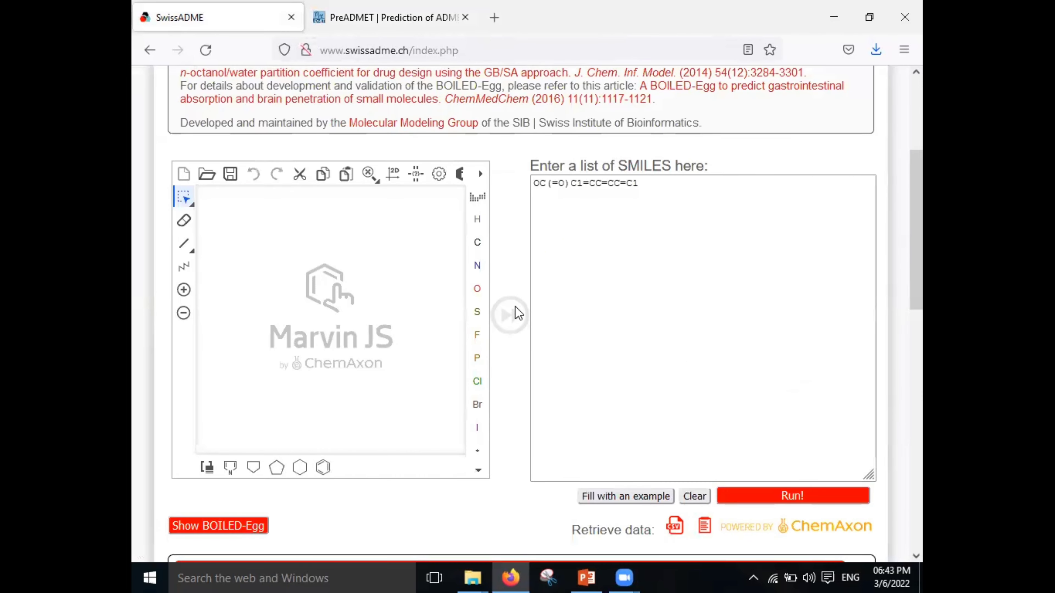
scroll(515, 310, "down", 6)
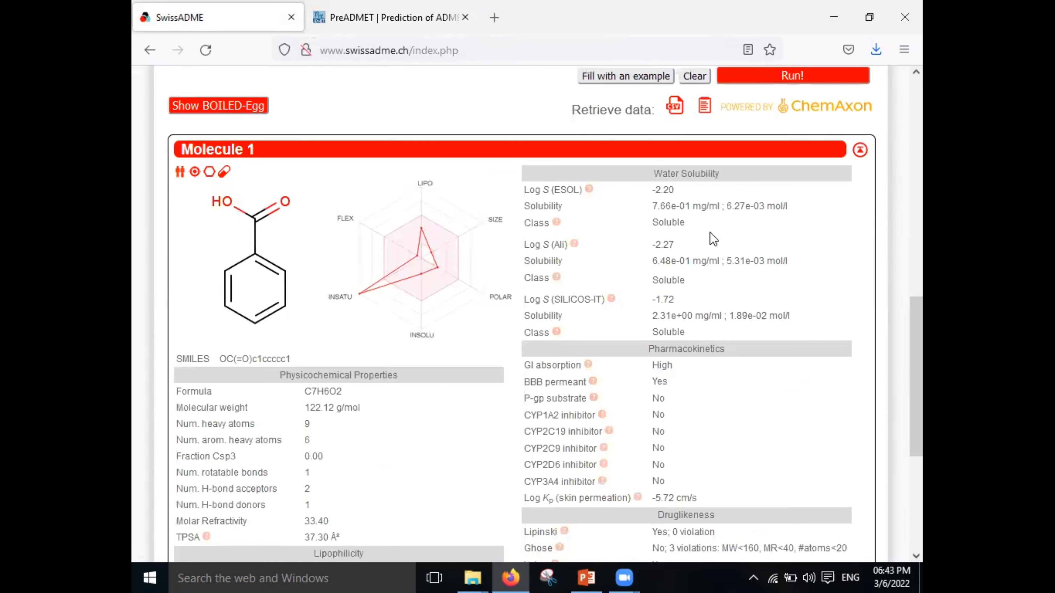
scroll(415, 416, "down", 2)
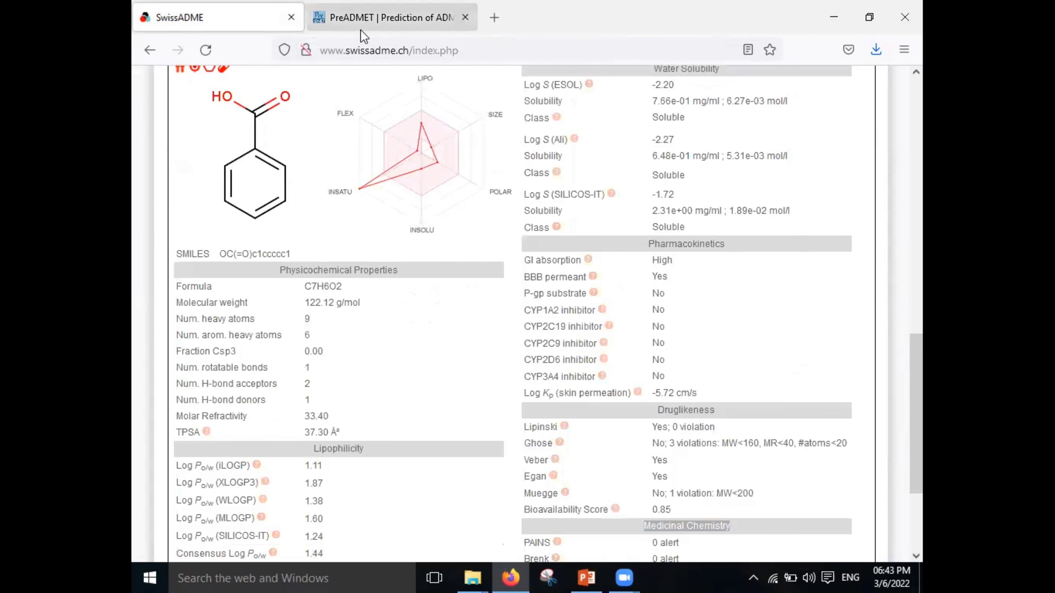
left_click(361, 27)
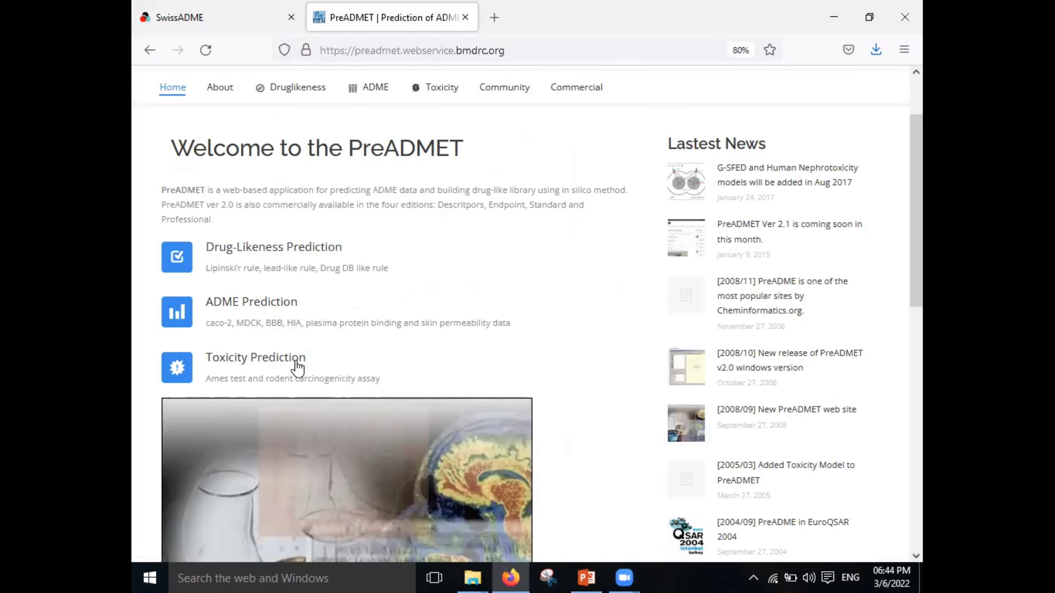
Open PreADMET's ADME Prediction page containing the molecule drawing editor
scroll(319, 257, "down", 3)
scroll(322, 258, "up", 3)
scroll(452, 290, "down", 2)
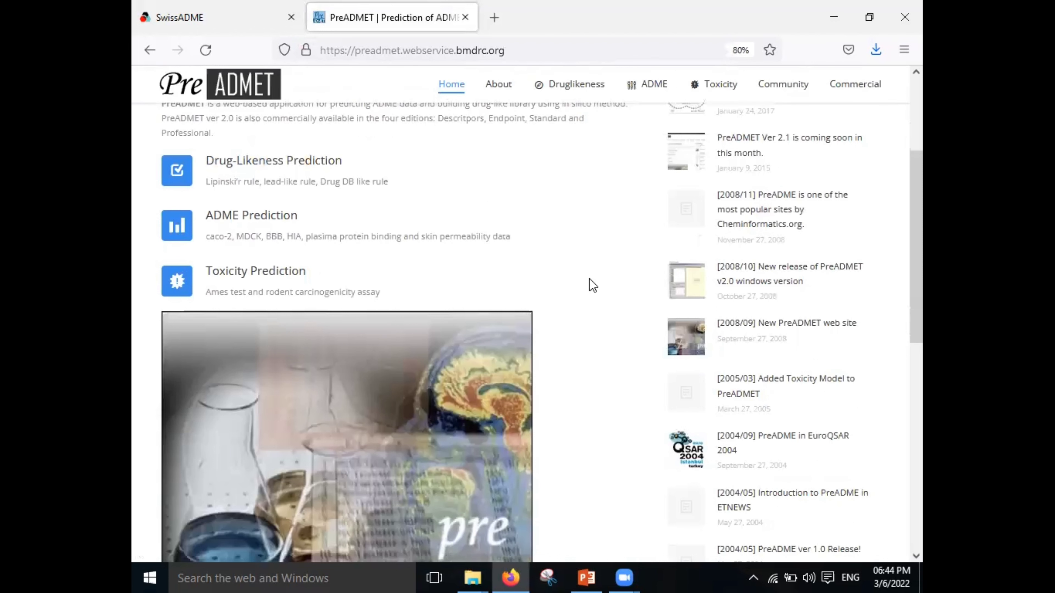
scroll(593, 286, "up", 2)
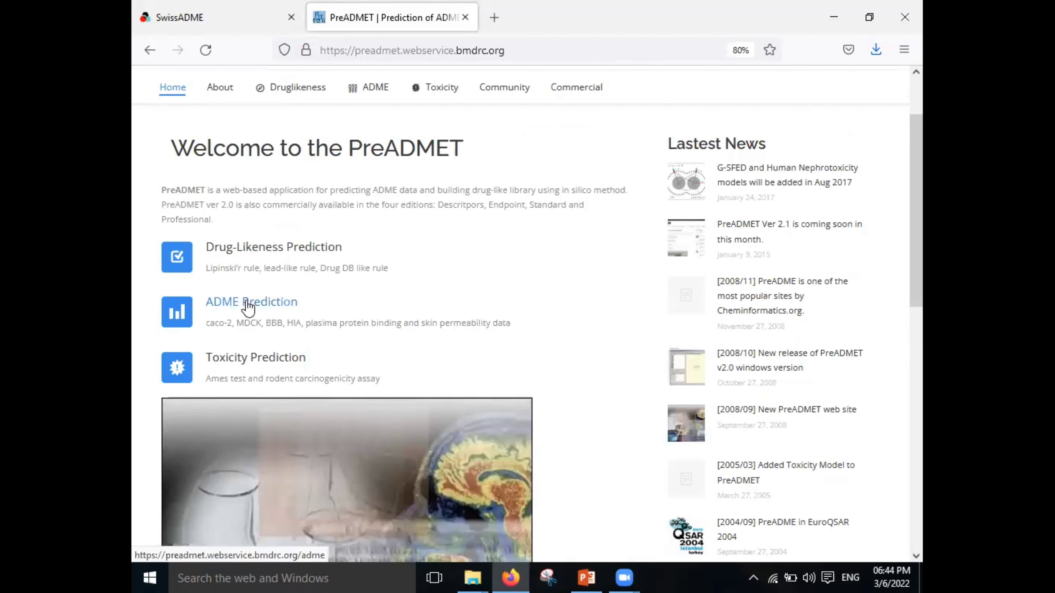
scroll(473, 295, "up", 2)
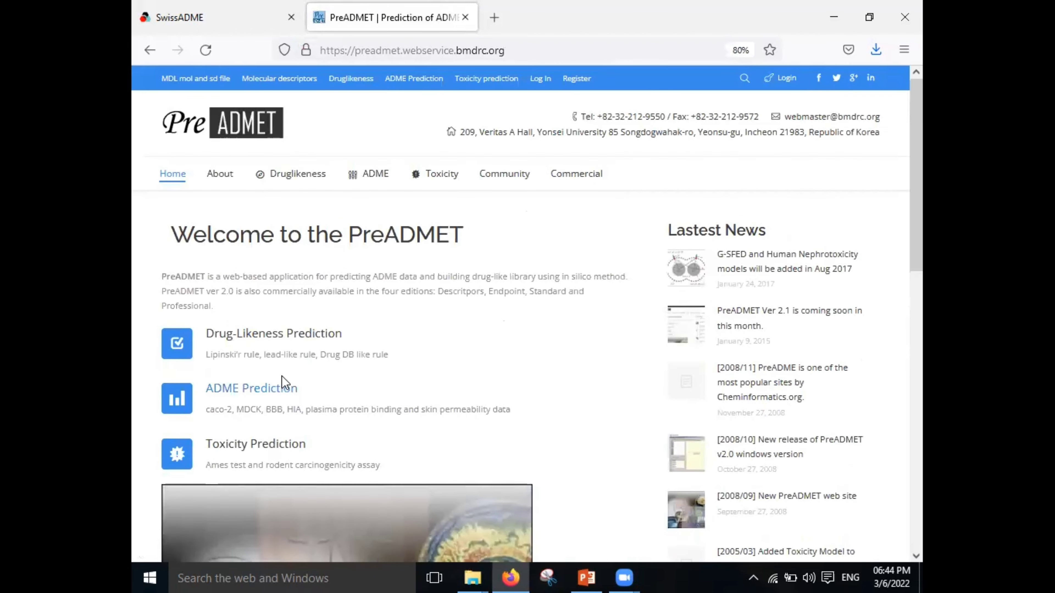
scroll(409, 332, "down", 1)
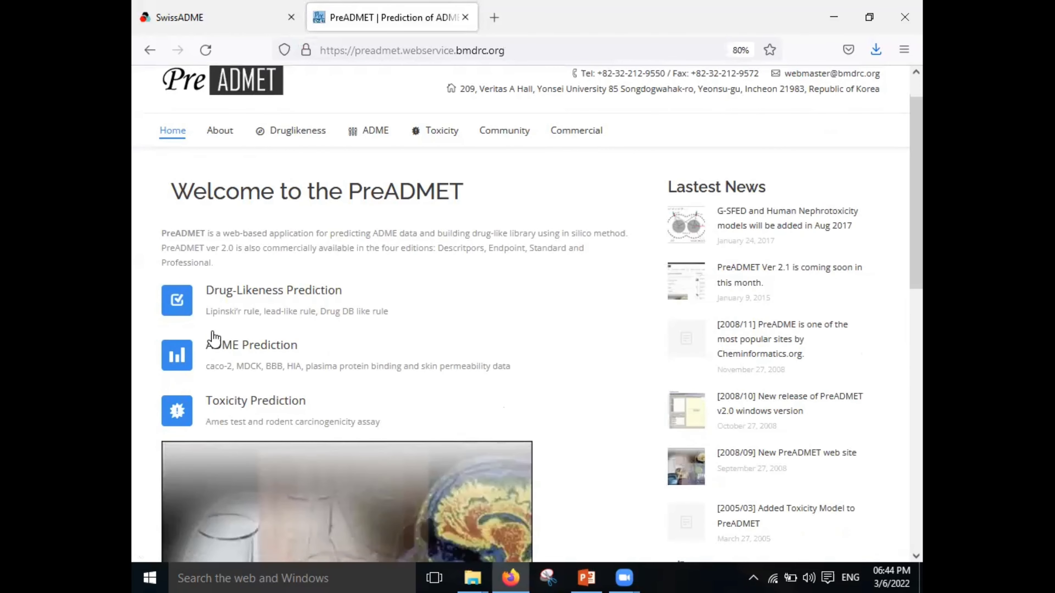
left_click(241, 352)
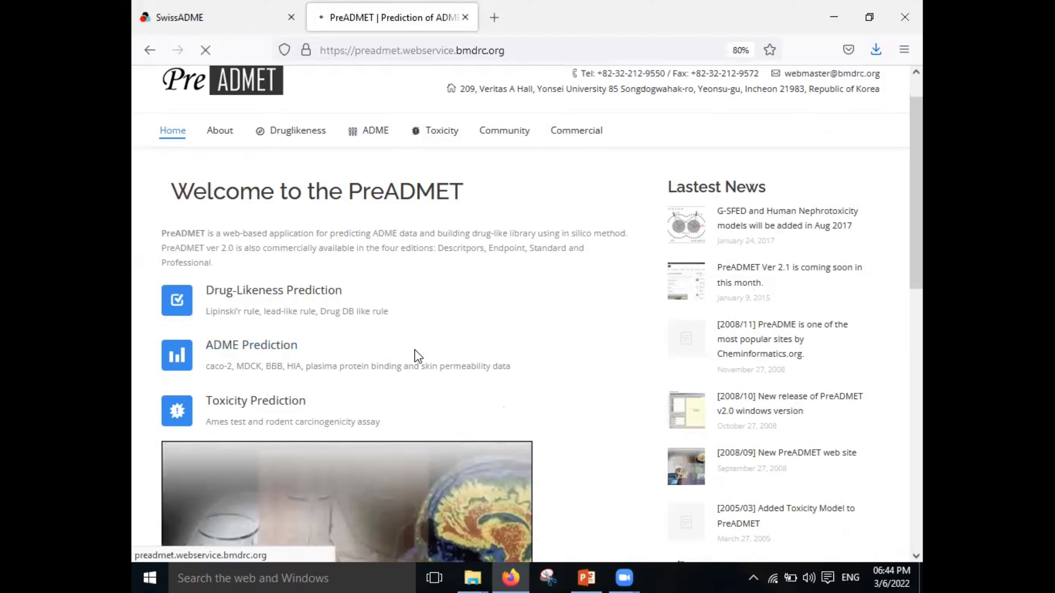
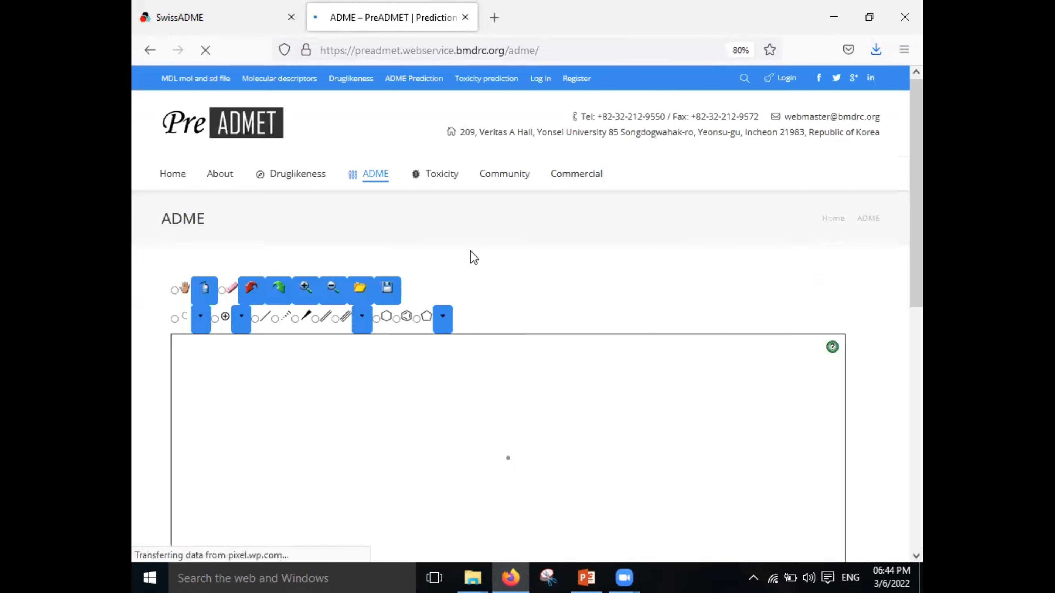
scroll(513, 288, "down", 4)
scroll(515, 288, "down", 2)
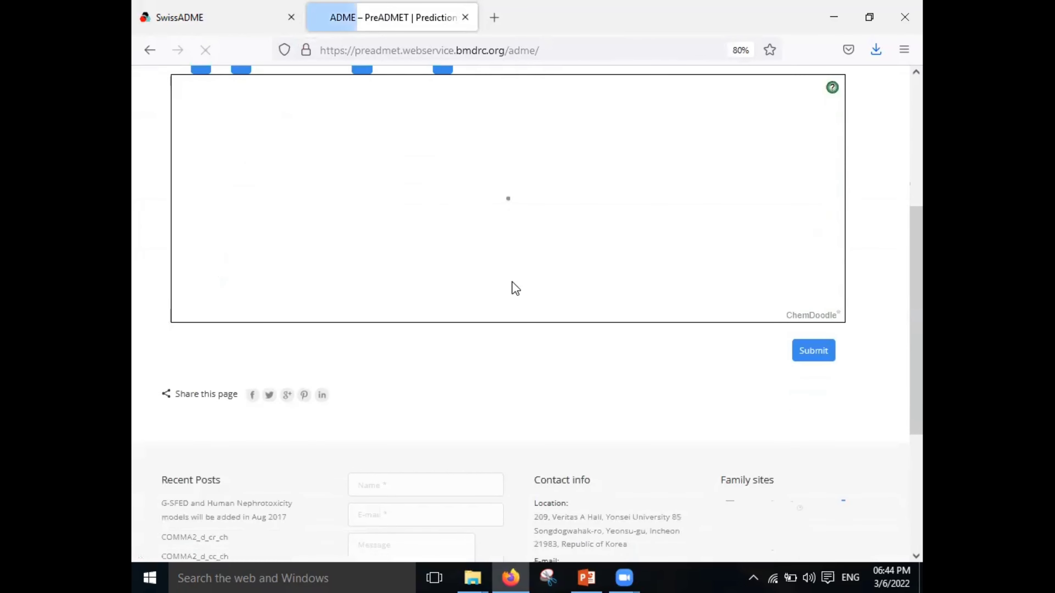
scroll(549, 359, "up", 3)
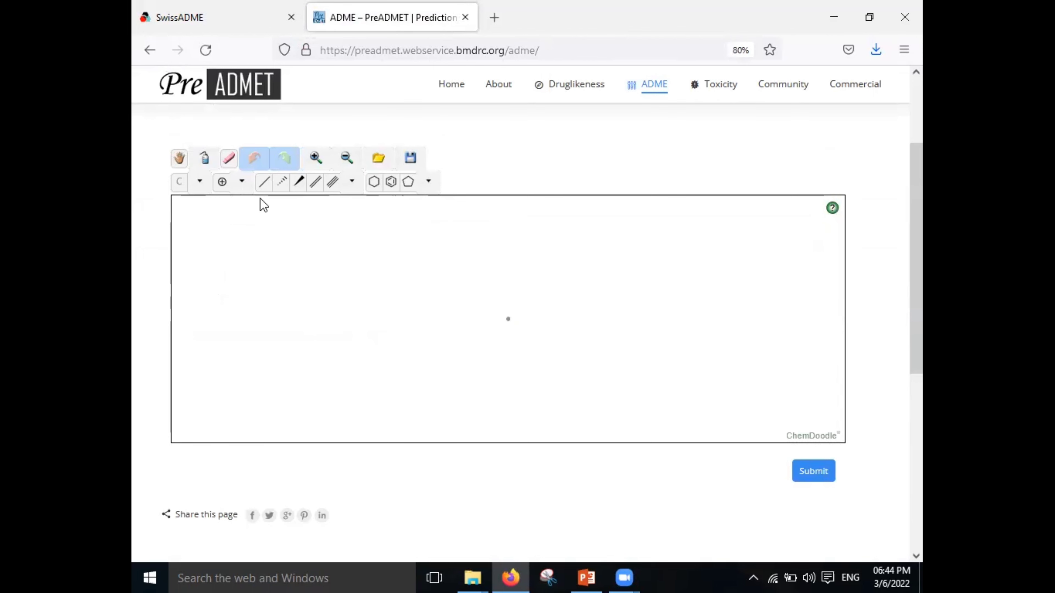
key("ctrl+o")
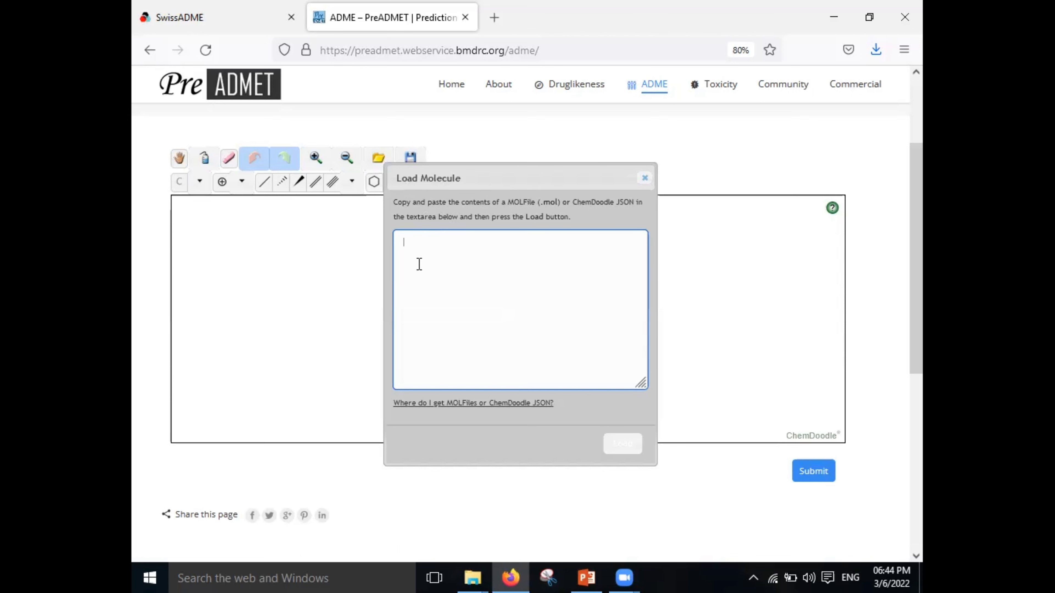
left_click(224, 17)
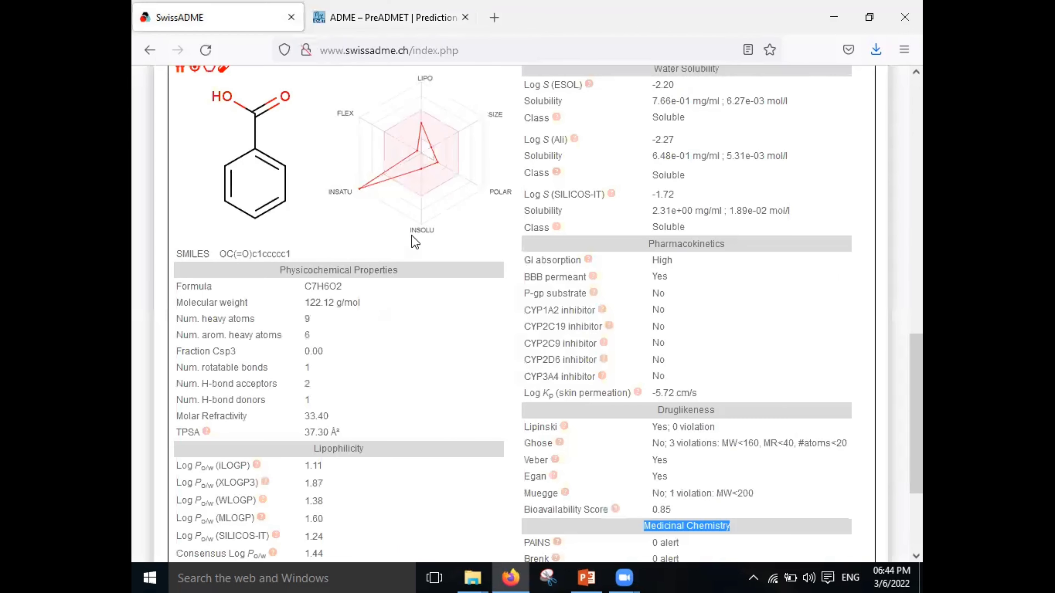
scroll(374, 228, "up", 10)
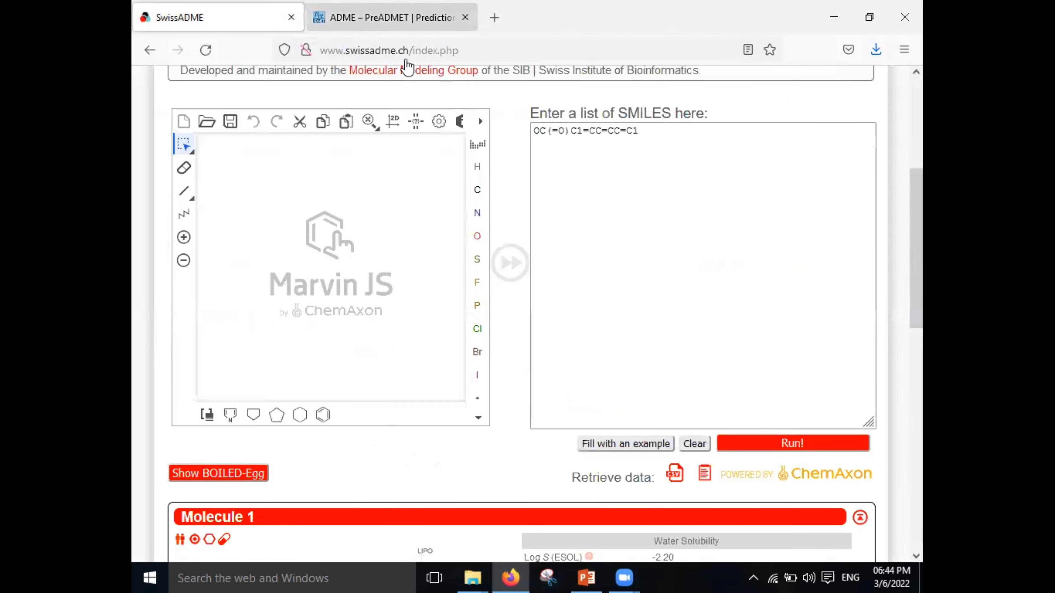
left_click(390, 18)
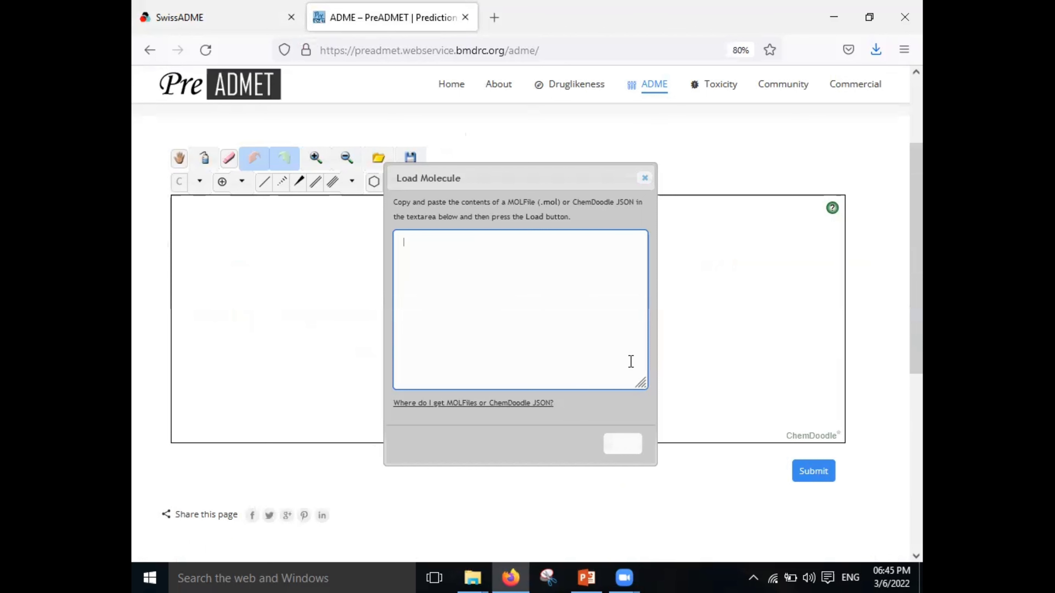
left_click(645, 179)
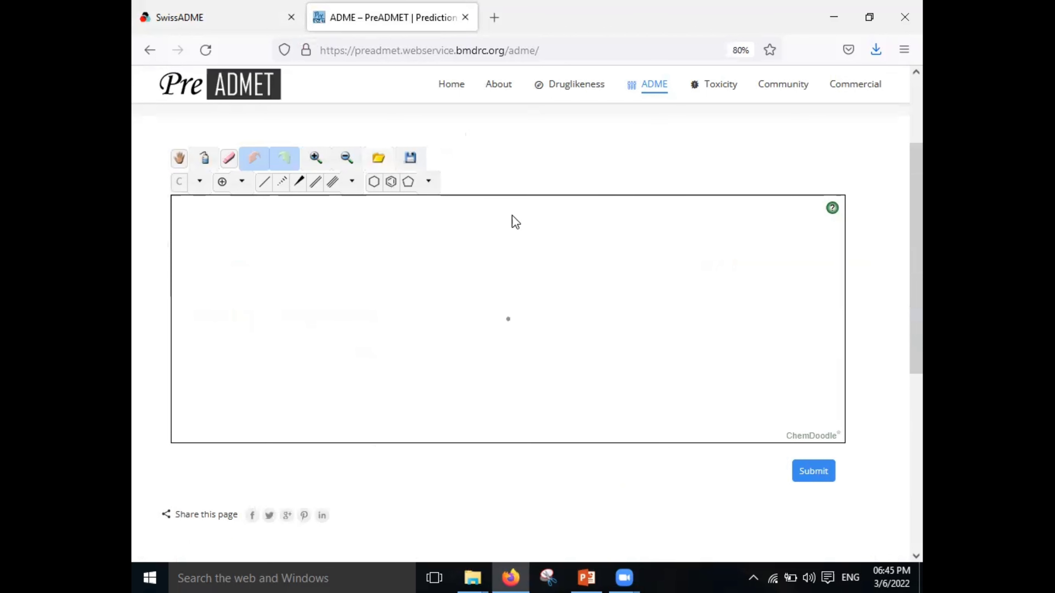
Draw a single benzene ring at the centre of the PreADMET structure canvas
left_click(391, 183)
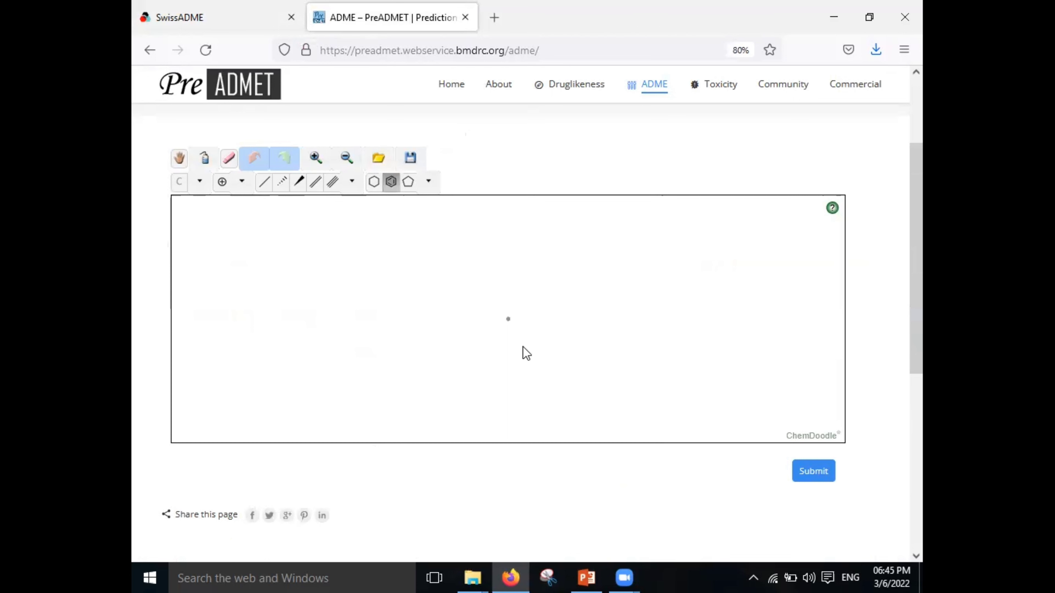
left_click(407, 323)
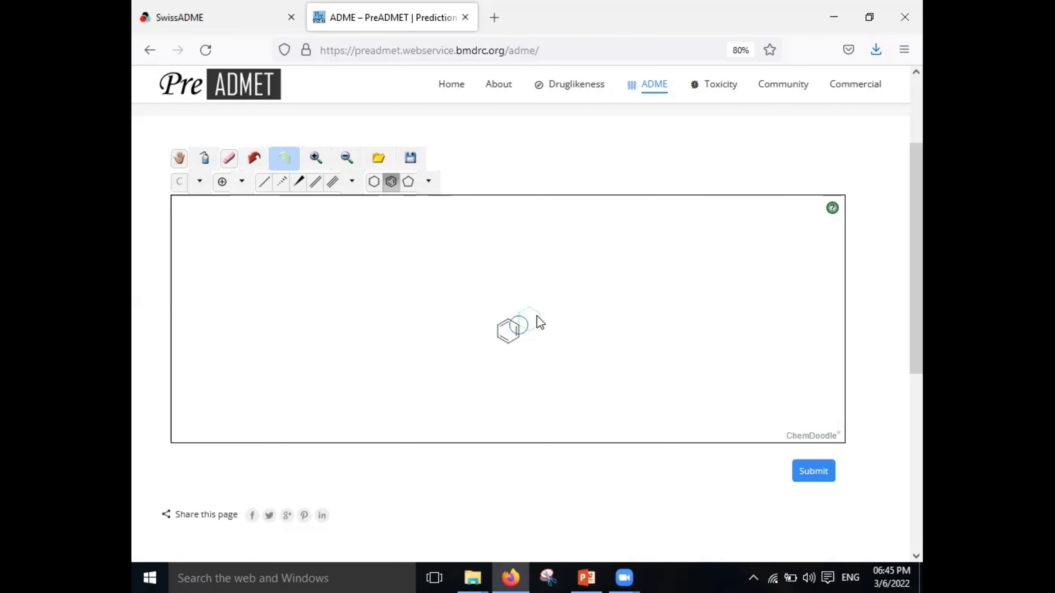
key("ctrl+z")
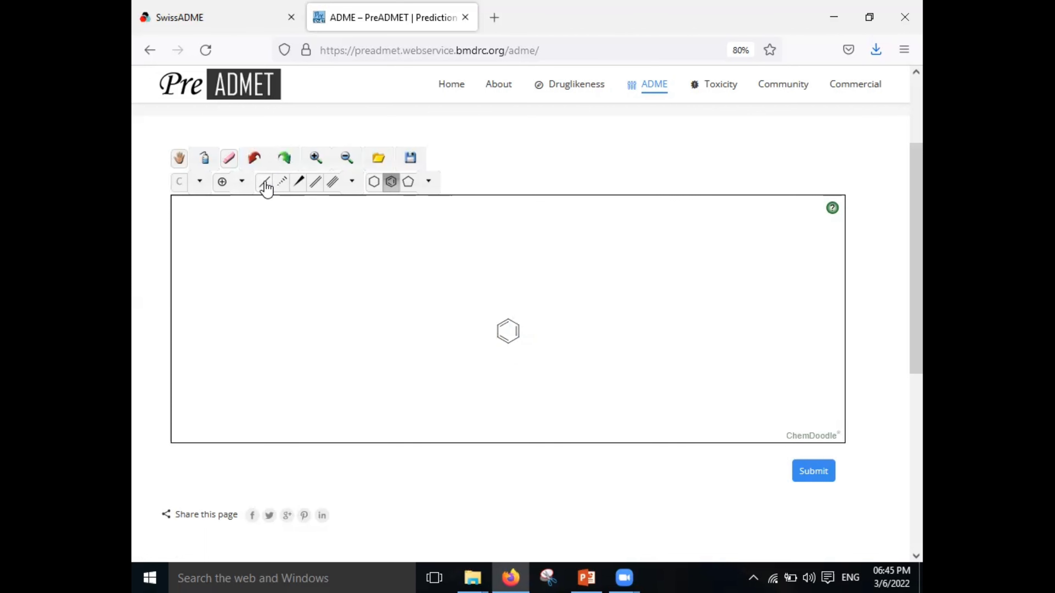
Attach a two-carbon side chain to the benzene ring with single bonds and add a double bond on its first carbon
left_click(264, 181)
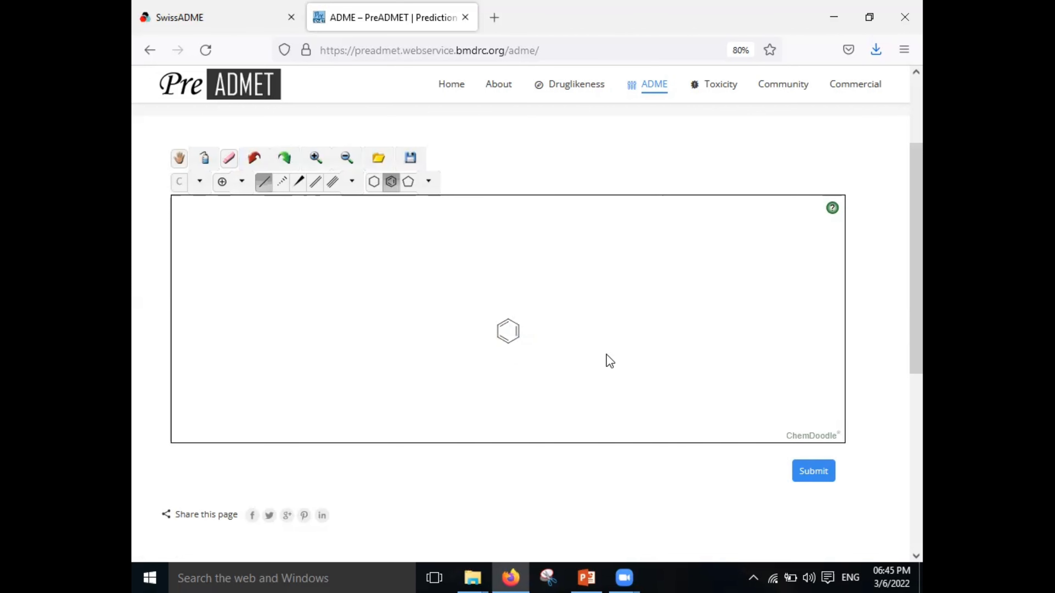
left_click(528, 320)
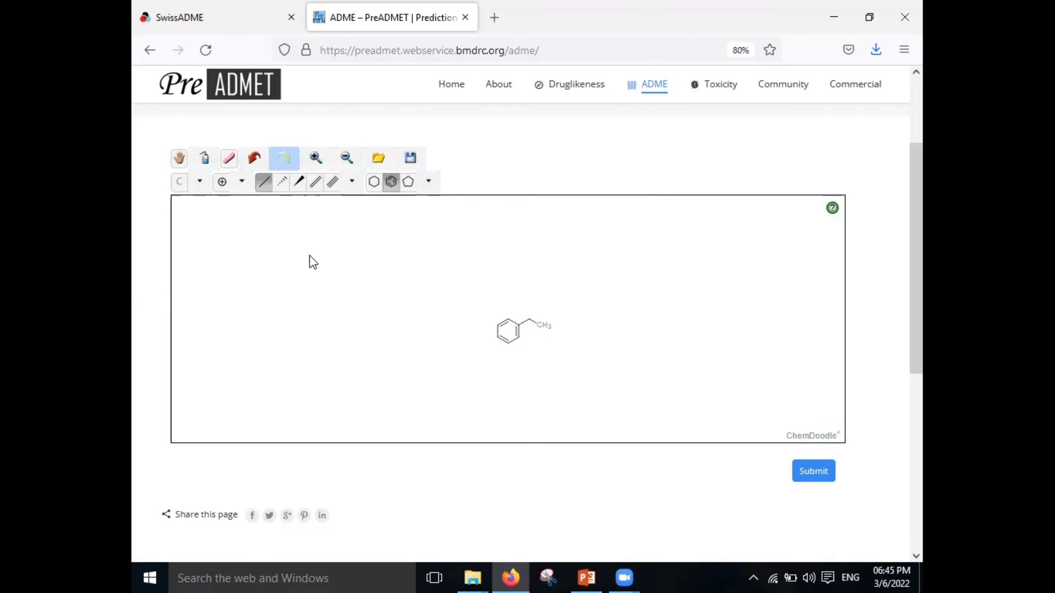
left_click(316, 185)
left_click(529, 303)
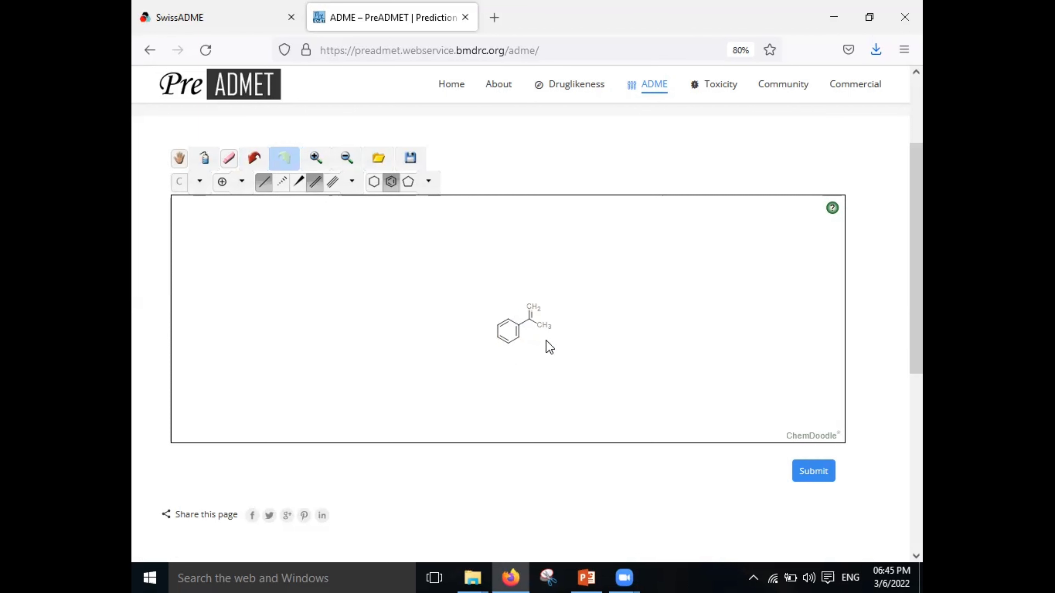
Change the double-bonded CH2 and the terminal CH3 to oxygen atoms to complete the carboxylic acid group of benzoic acid
left_click(180, 186)
left_click(200, 184)
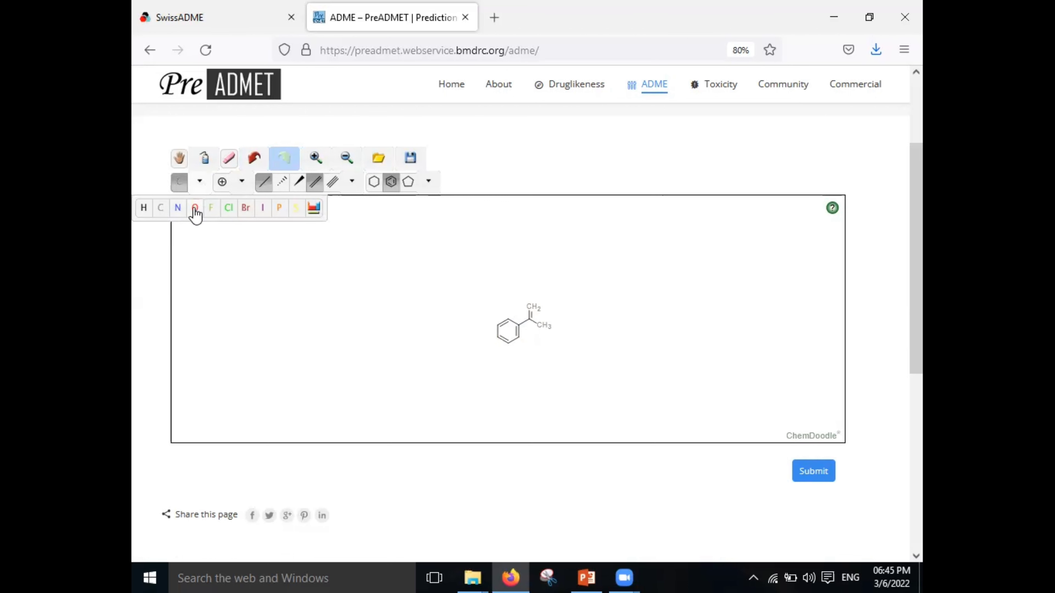
left_click(195, 210)
left_click(531, 308)
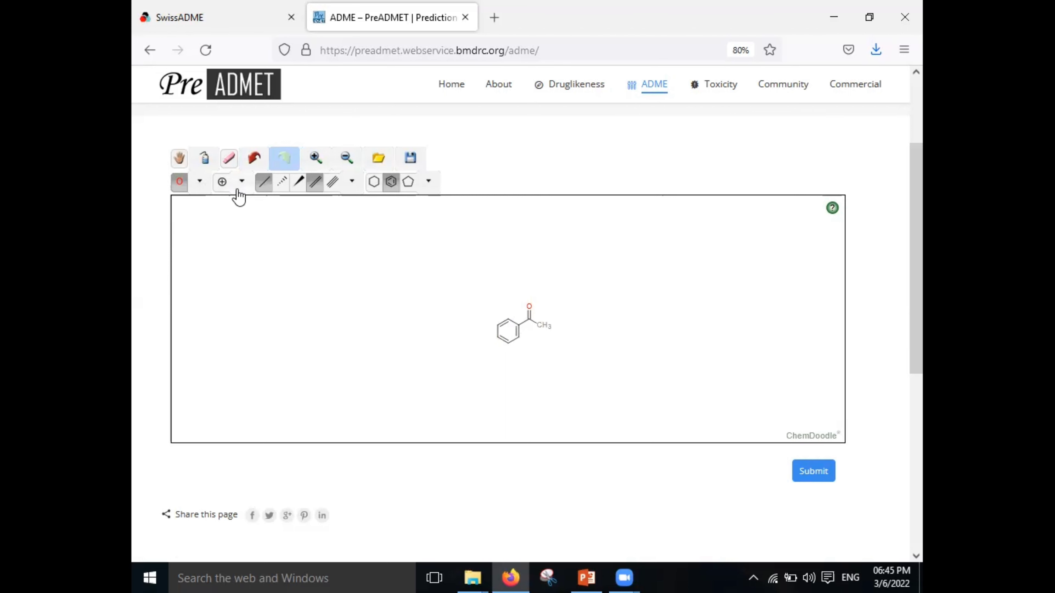
left_click(540, 323)
Submit the drawn benzoic acid structure for ADME prediction and review the table of predicted properties
left_click(807, 469)
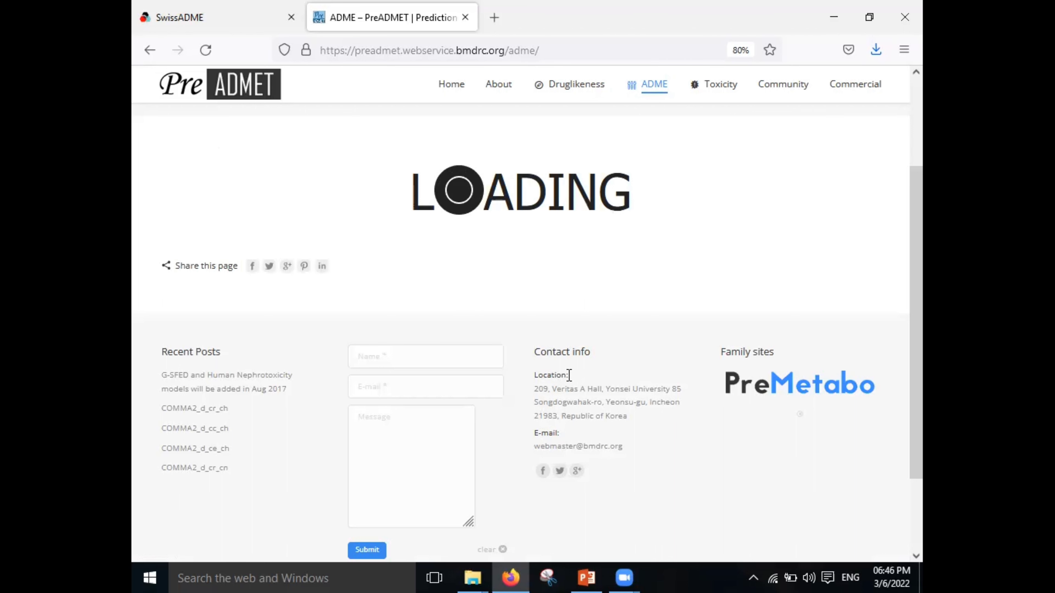
scroll(568, 376, "down", 2)
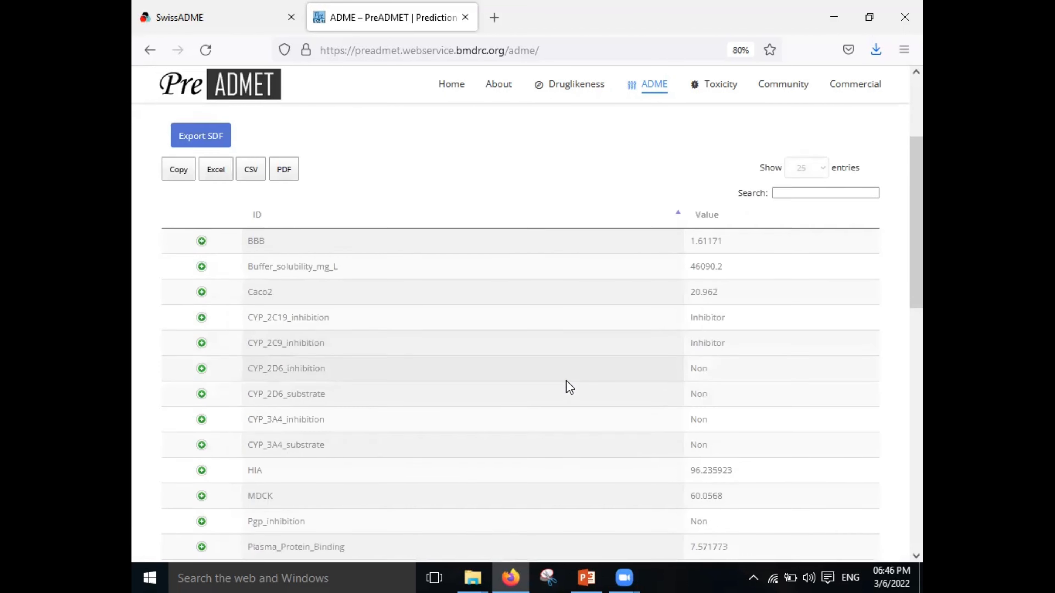
scroll(517, 313, "down", 3)
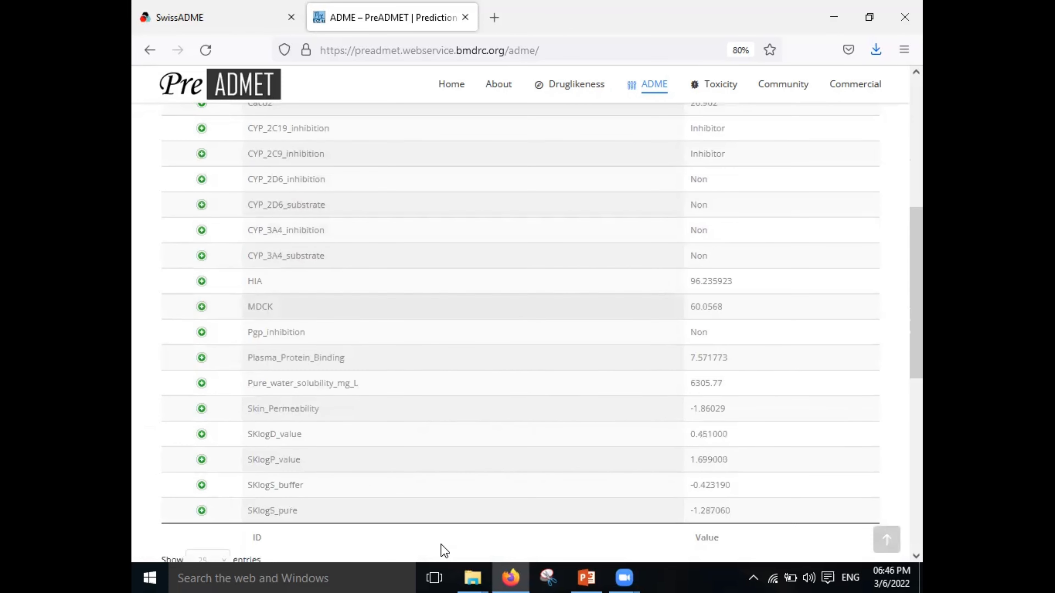
scroll(441, 544, "up", 3)
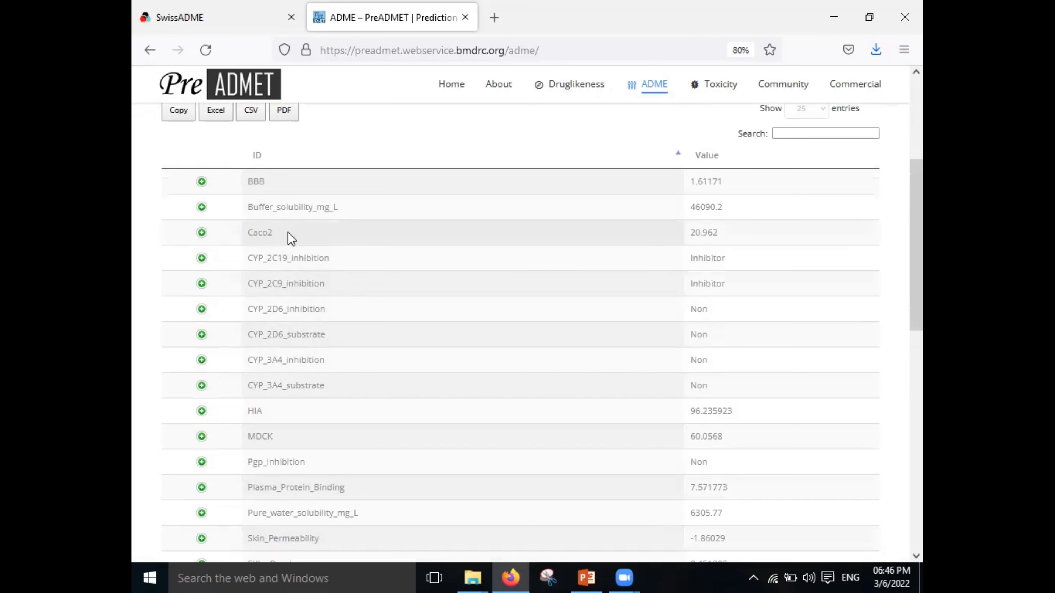
Look through the rest of the predicted ADME property table and open the Druglikeness prediction page with its structure canvas
scroll(481, 384, "down", 3)
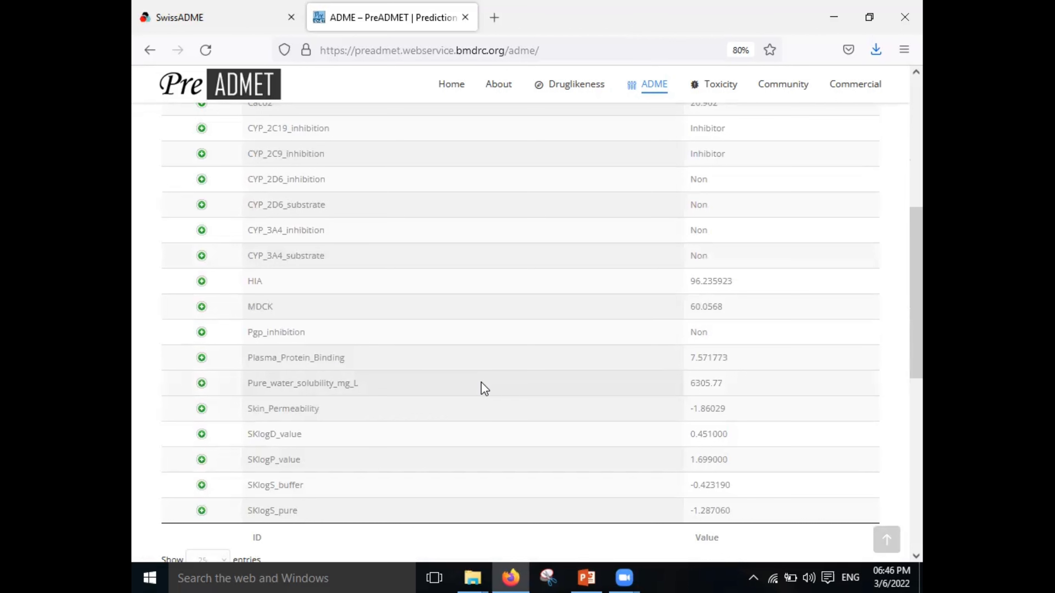
scroll(496, 457, "up", 4)
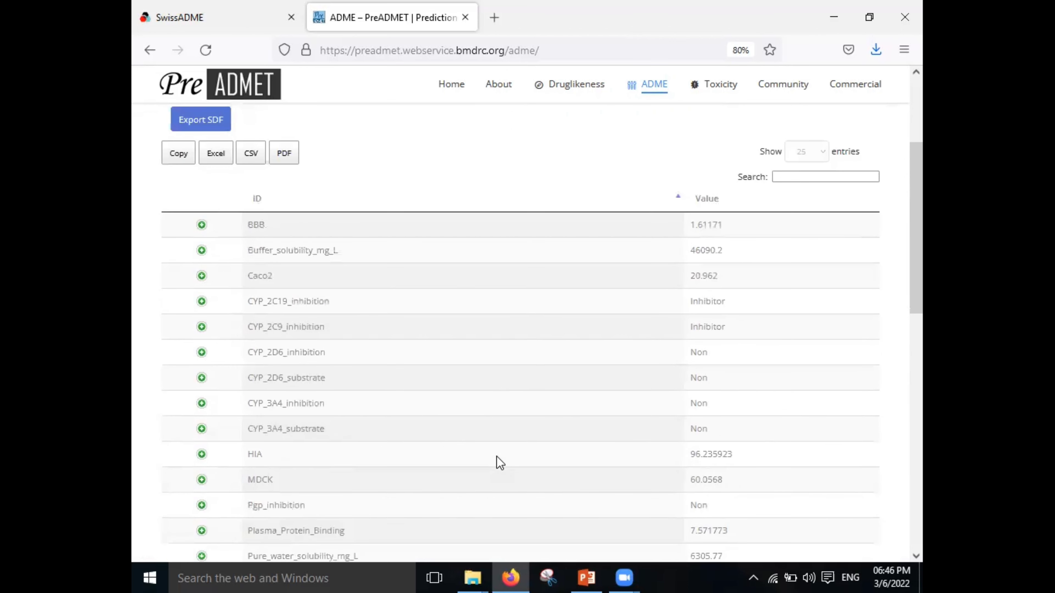
scroll(497, 457, "up", 4)
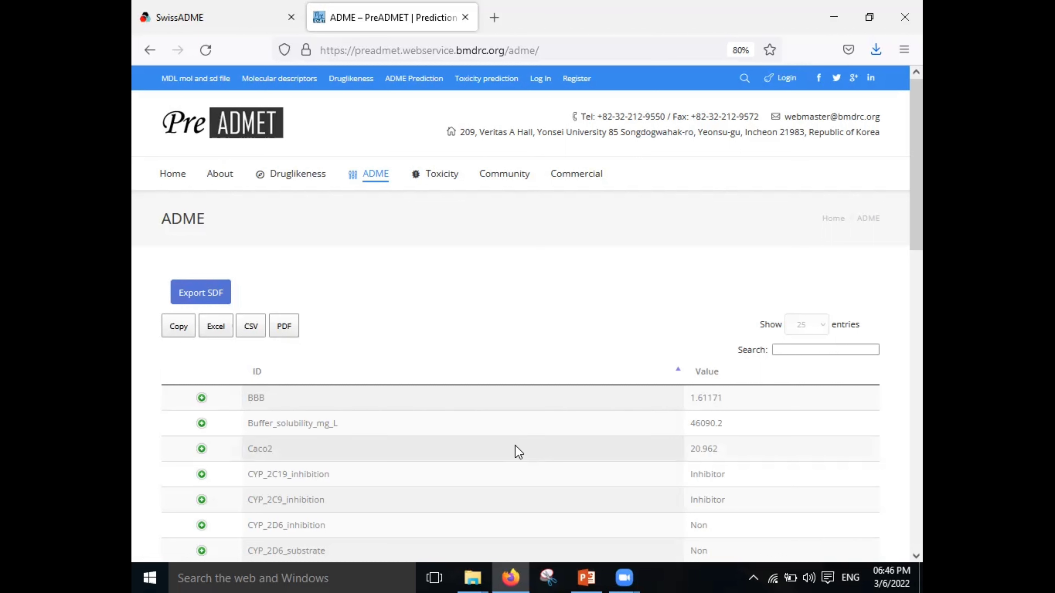
scroll(522, 439, "down", 2)
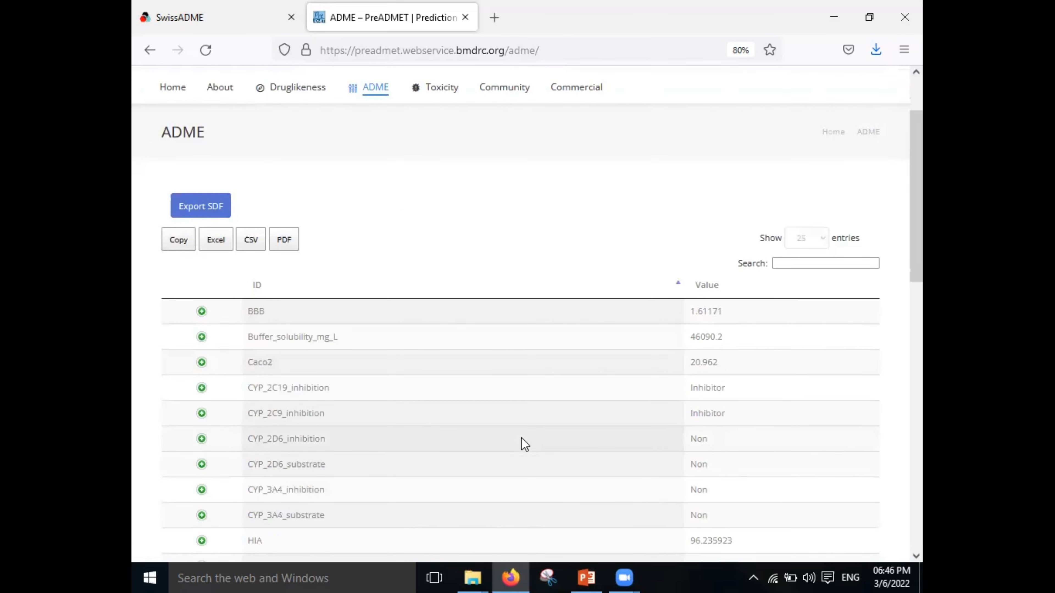
scroll(520, 438, "up", 2)
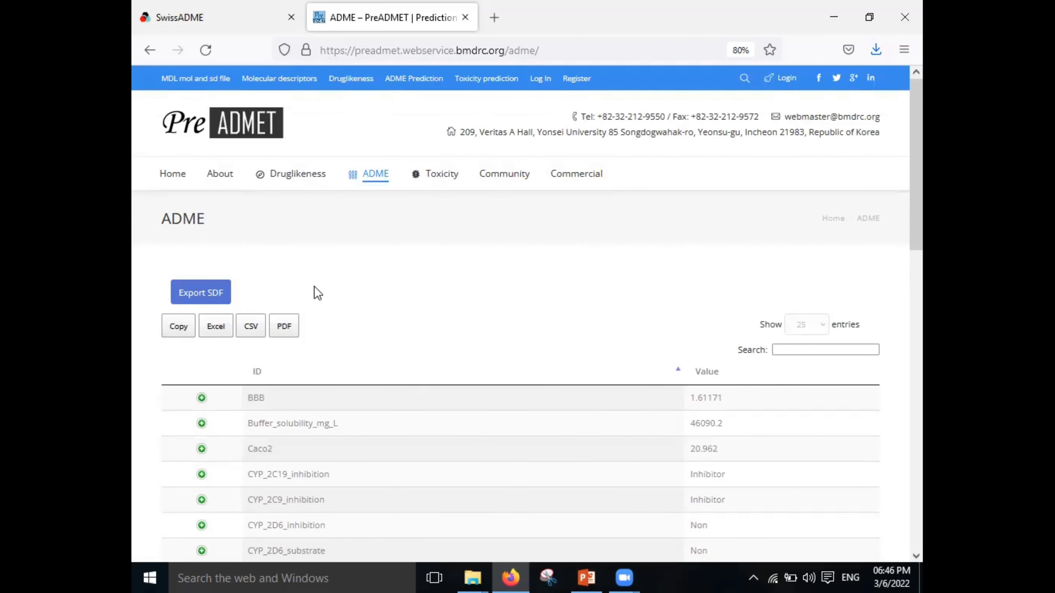
left_click(300, 177)
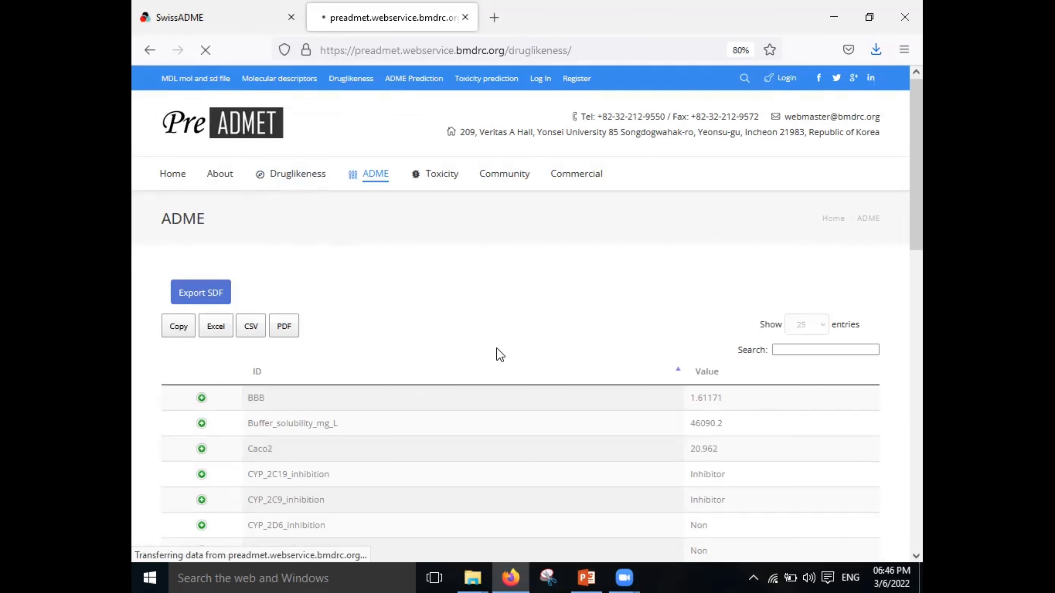
scroll(497, 350, "down", 1)
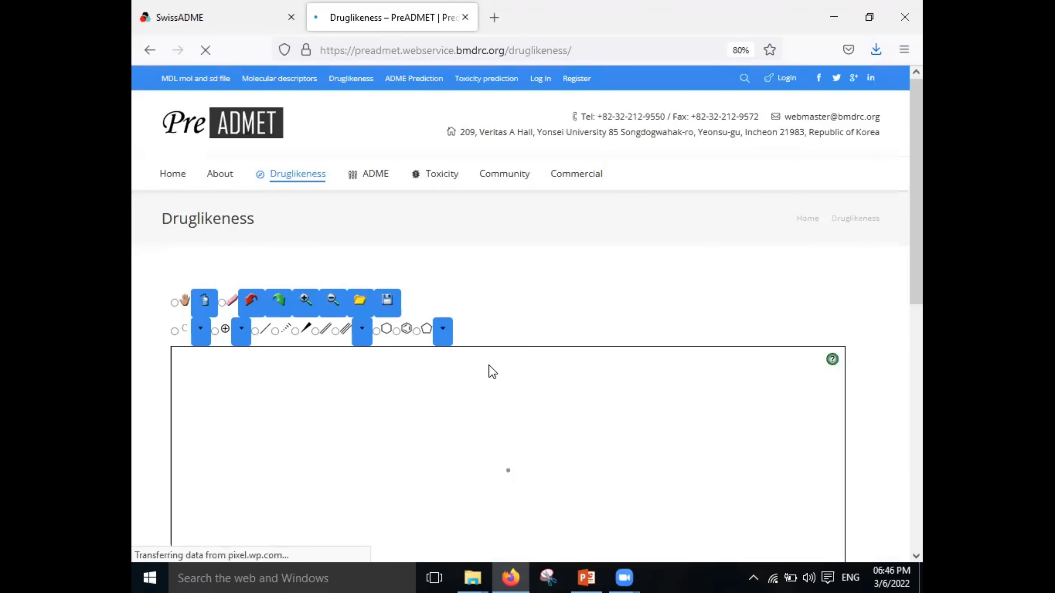
scroll(489, 366, "down", 3)
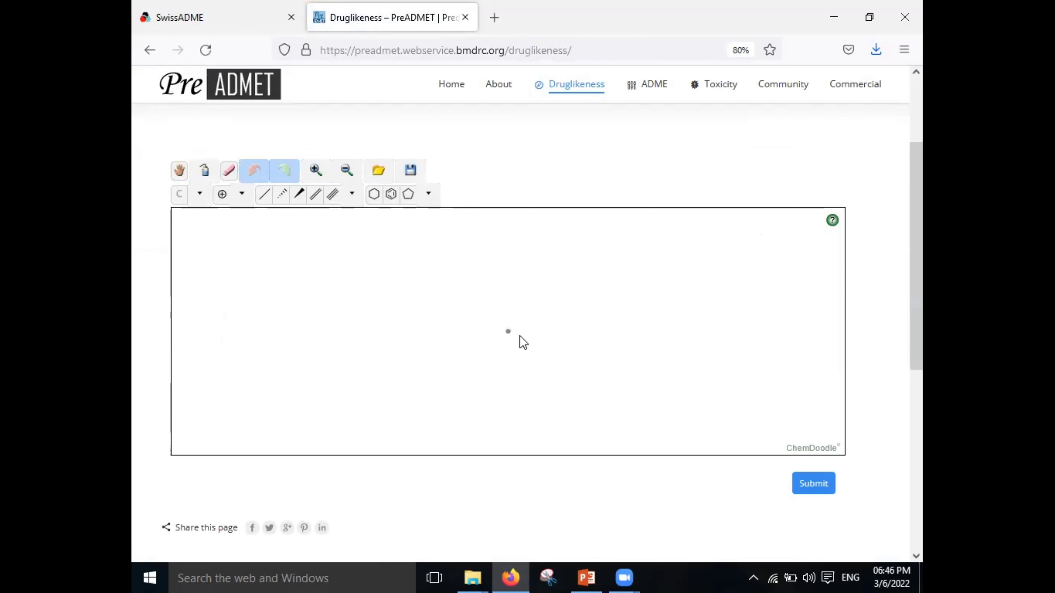
Draw a benzene ring at the centre of the canvas and attach a two-carbon side chain with single bonds
left_click(390, 194)
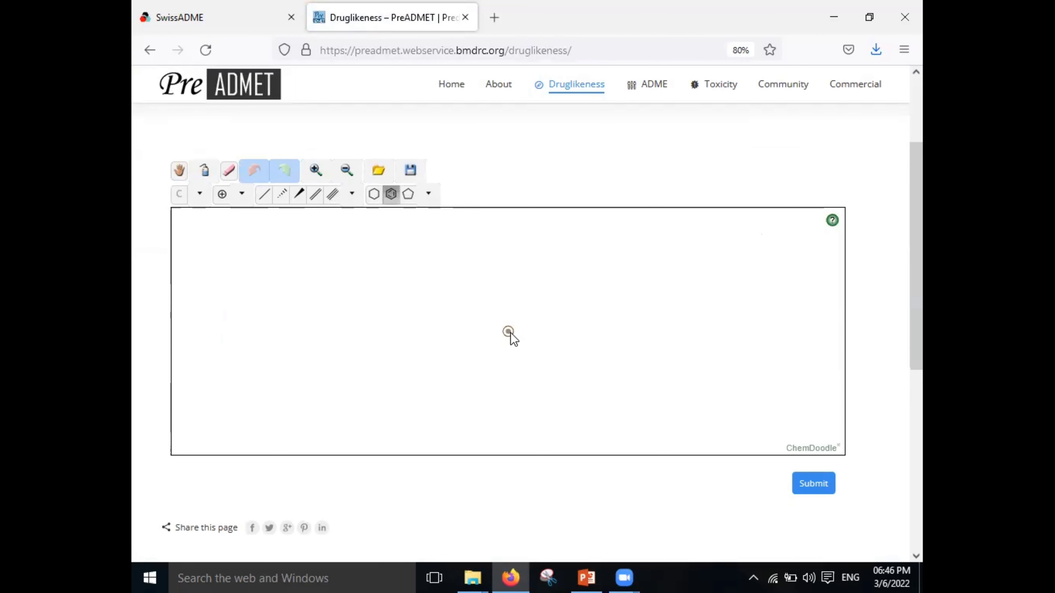
left_click(508, 332)
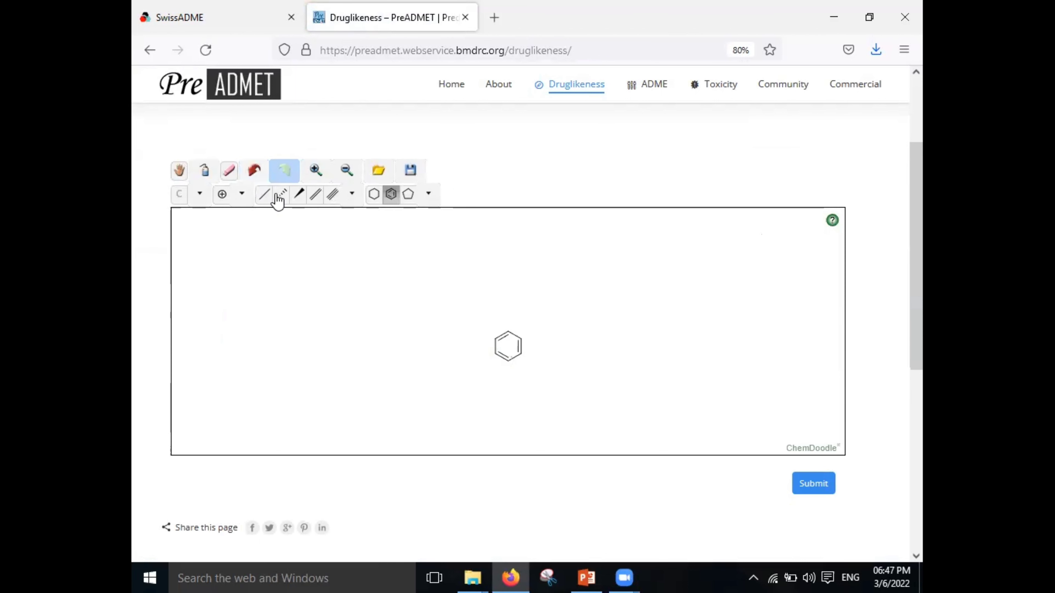
left_click(264, 193)
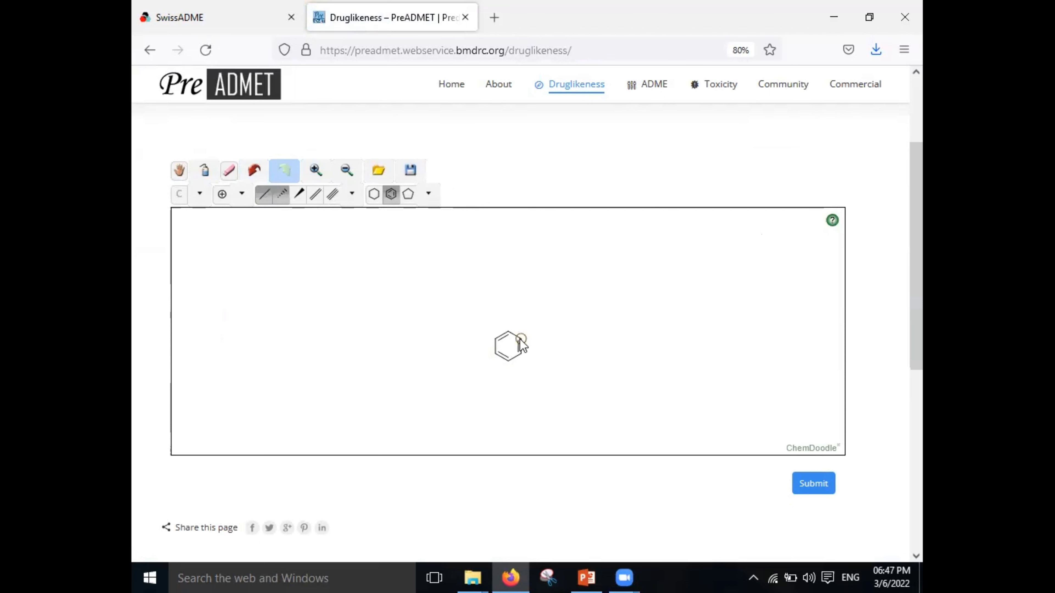
left_click_drag(519, 339, 556, 313)
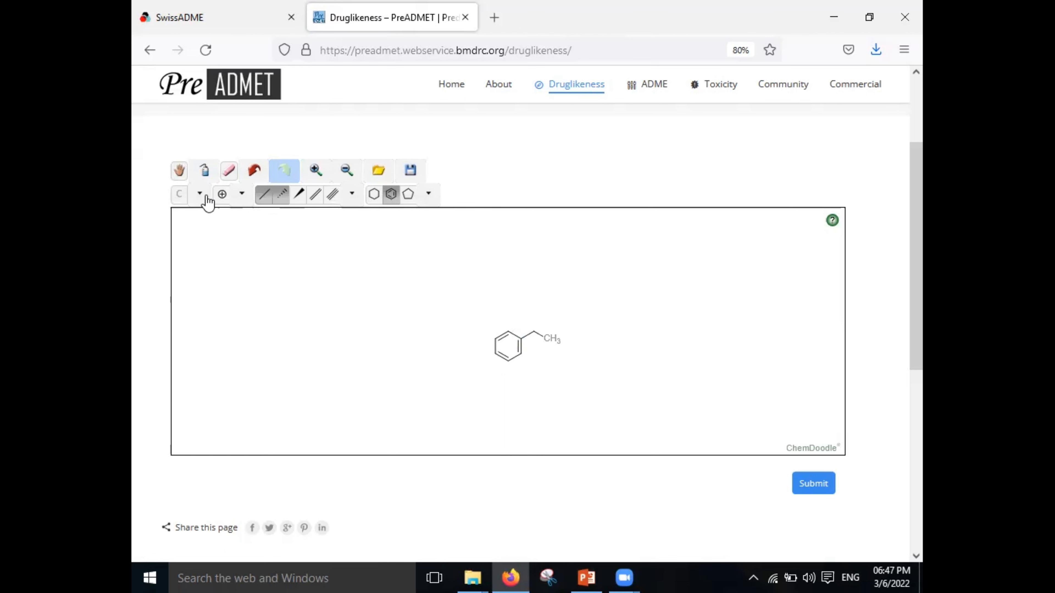
Attach an oxygen atom to the side chain's first carbon and change its terminal CH3 to oxygen
left_click(200, 194)
left_click(194, 223)
left_click_drag(531, 330, 533, 317)
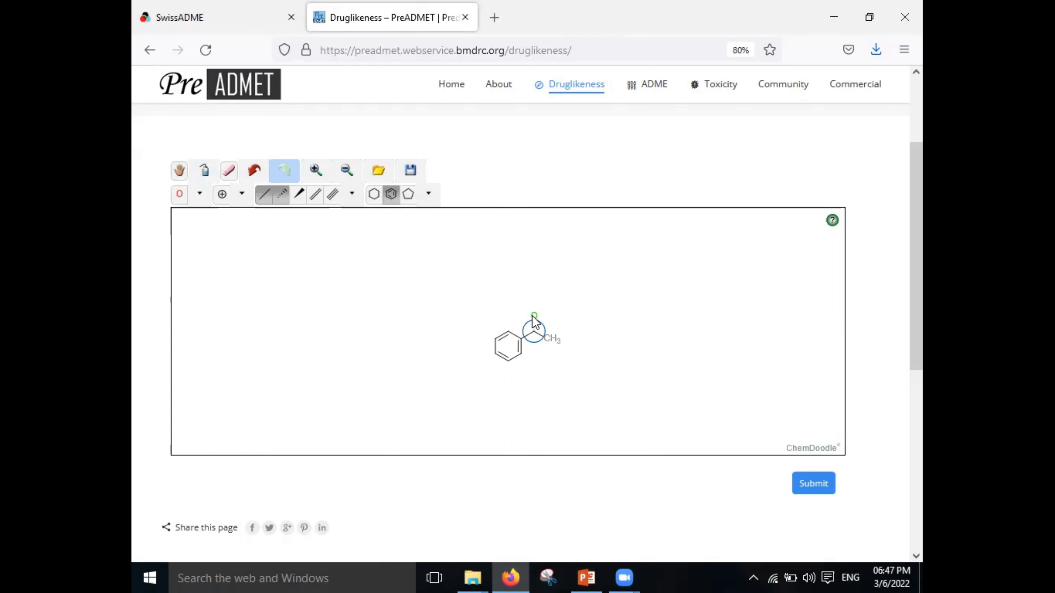
left_click(548, 338)
Submit the drawn structure for druglikeness prediction and bring the results table into view
left_click(814, 491)
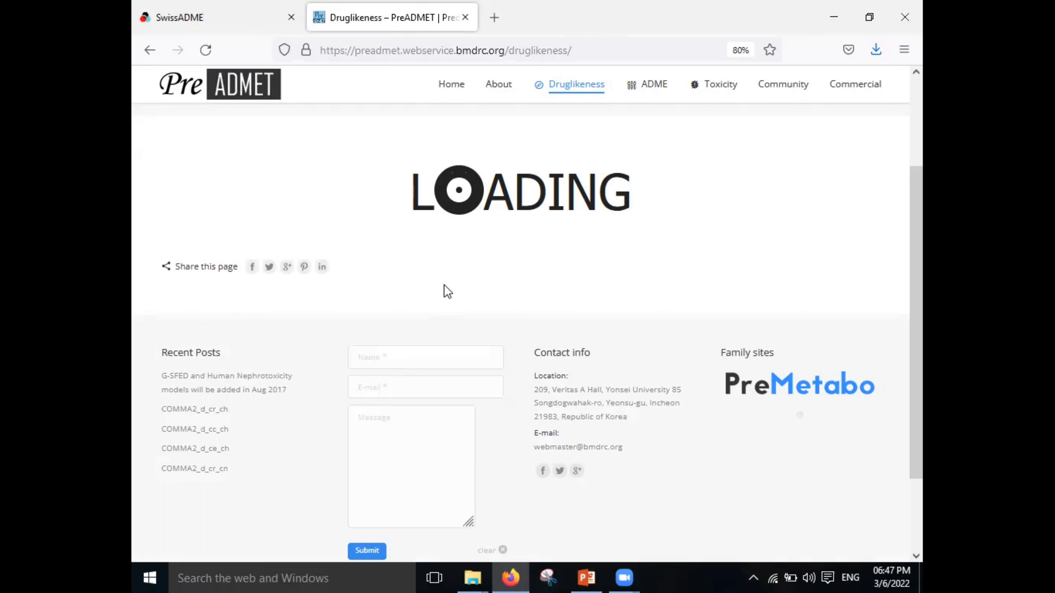
scroll(444, 291, "up", 3)
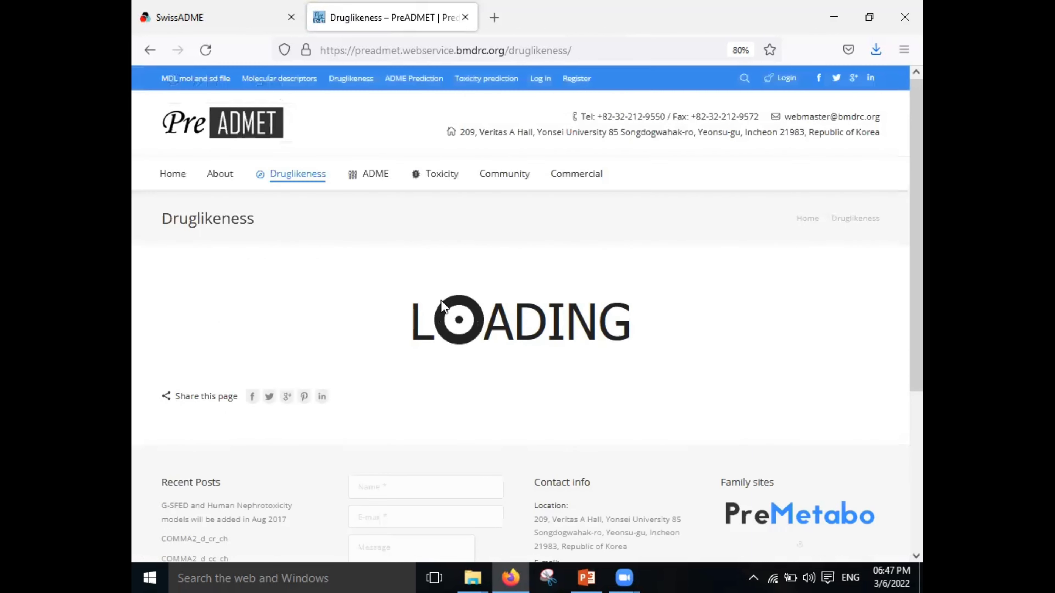
scroll(441, 300, "down", 3)
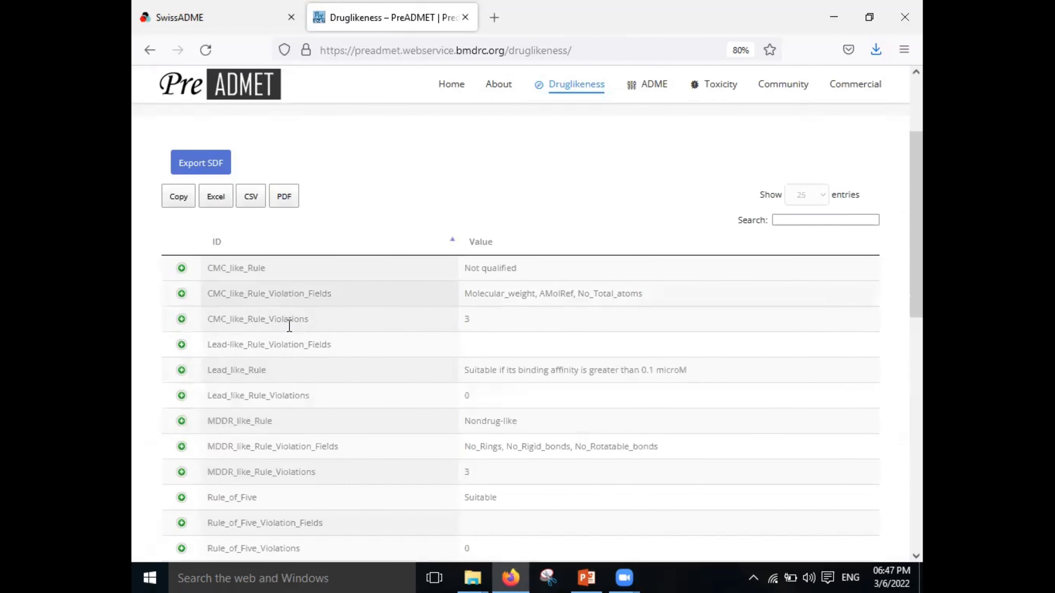
Examine the druglikeness table for the CMC-like, lead-like, MDDR-like, Rule of Five and WDI-like rules and their violations
scroll(290, 326, "up", 3)
scroll(292, 348, "down", 2)
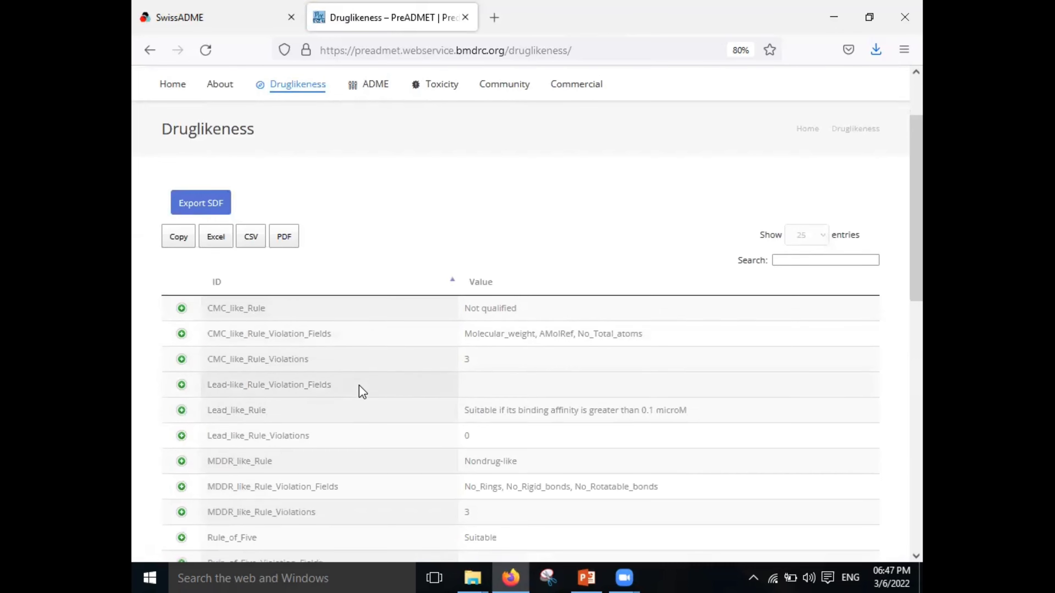
scroll(358, 385, "down", 2)
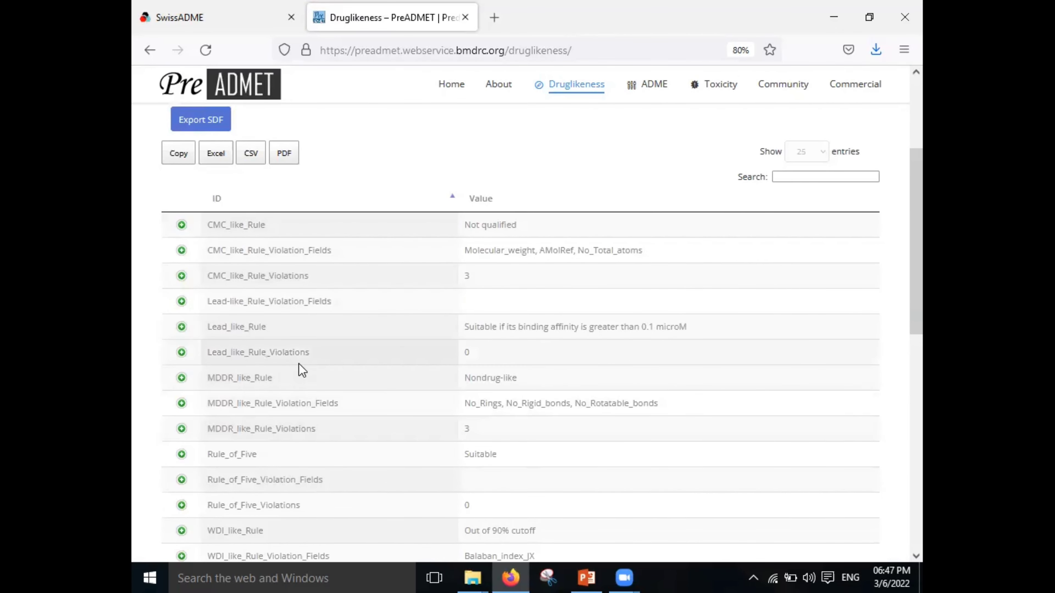
scroll(302, 369, "down", 3)
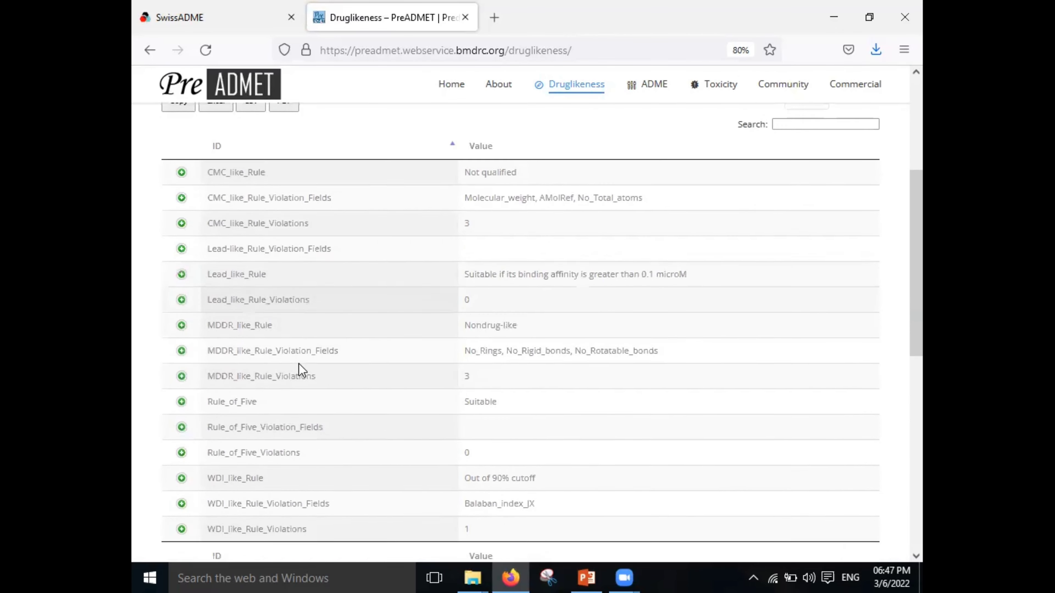
scroll(298, 364, "down", 2)
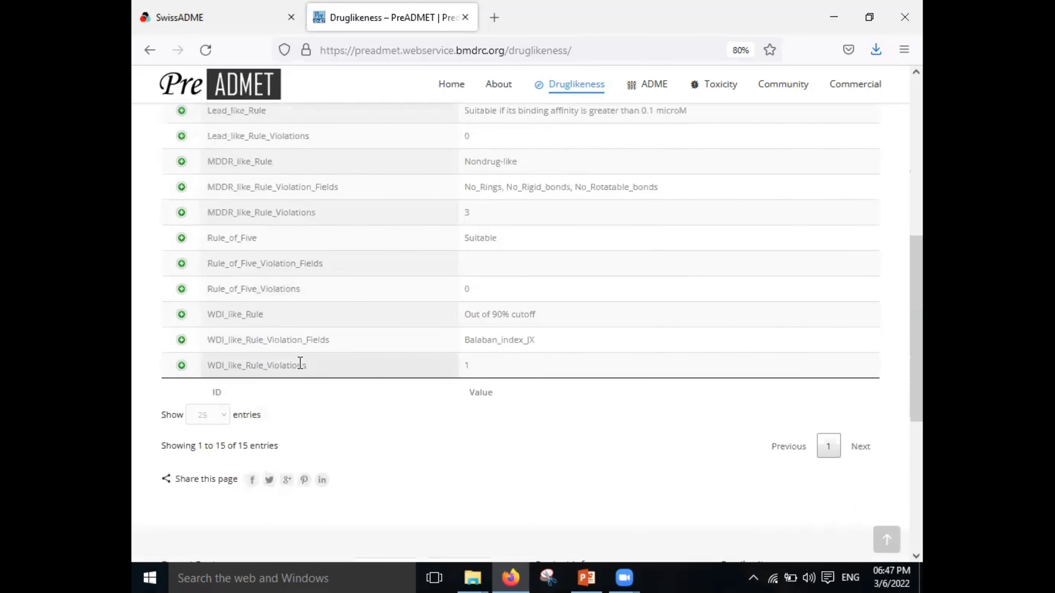
scroll(412, 370, "up", 4)
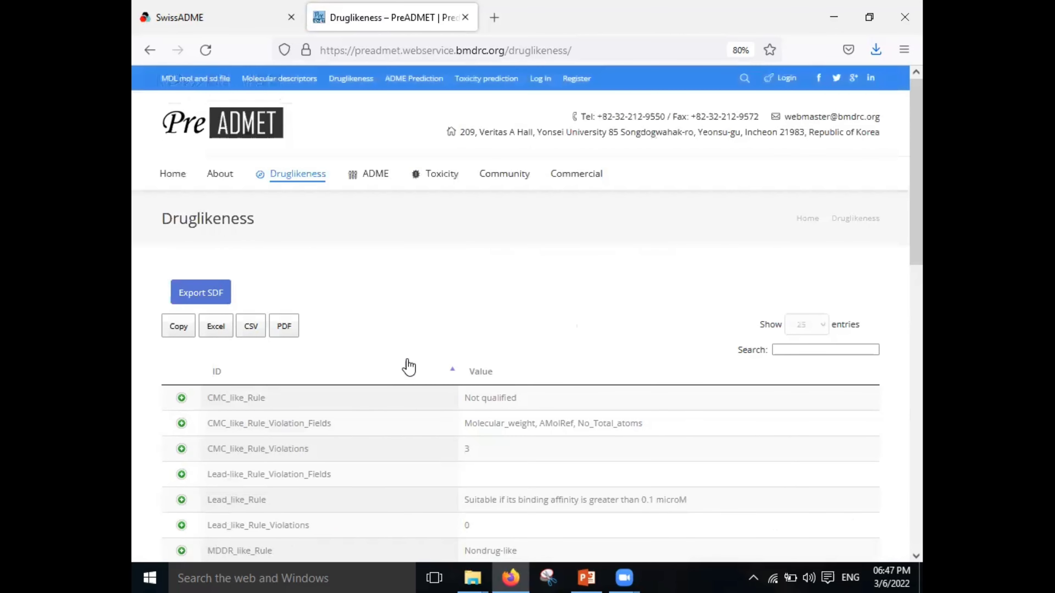
scroll(409, 367, "down", 3)
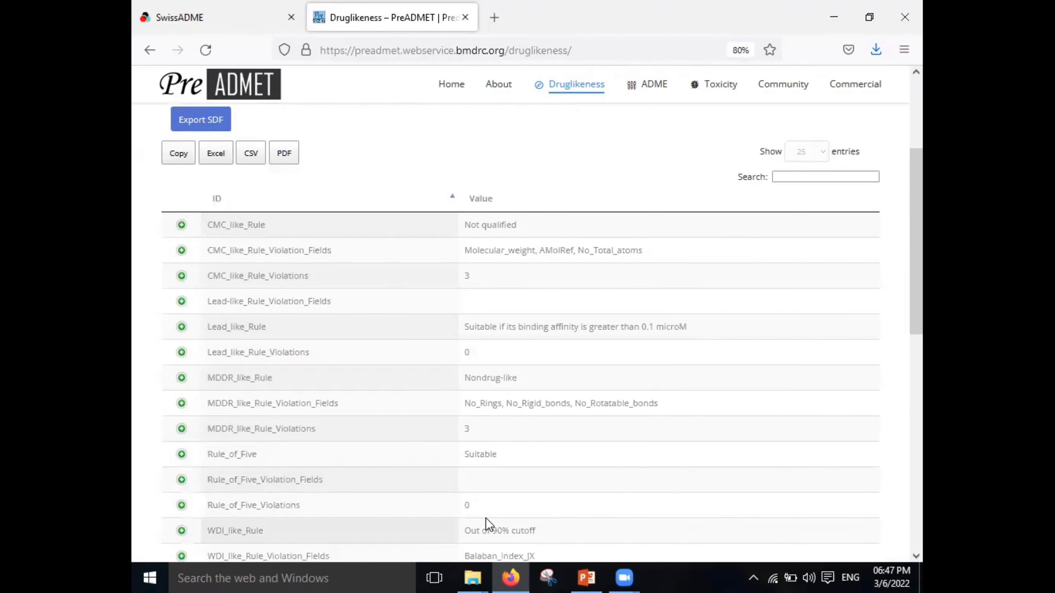
scroll(485, 519, "down", 5)
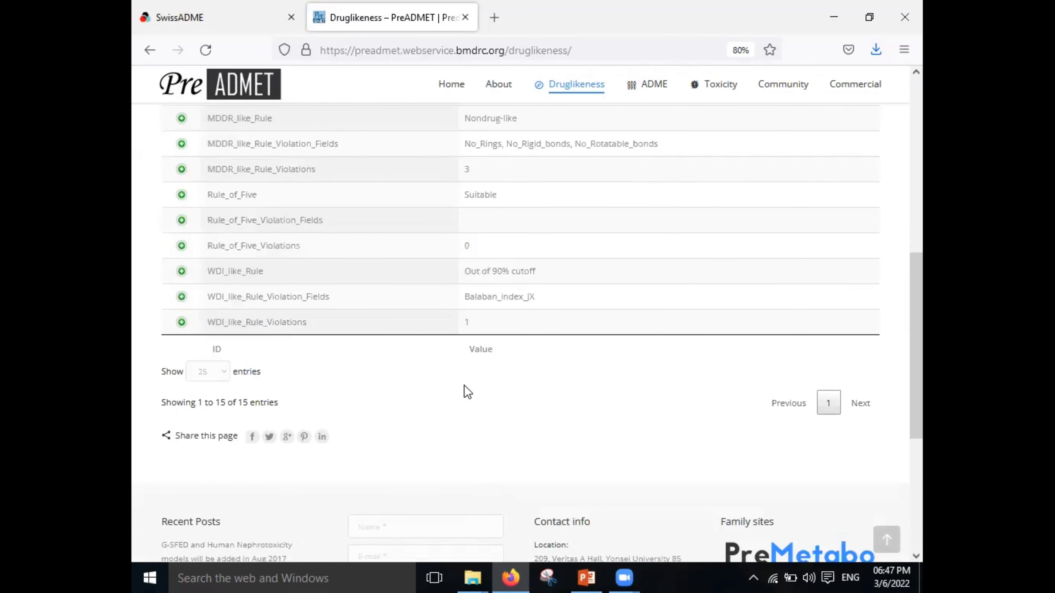
scroll(464, 385, "up", 5)
scroll(460, 386, "up", 4)
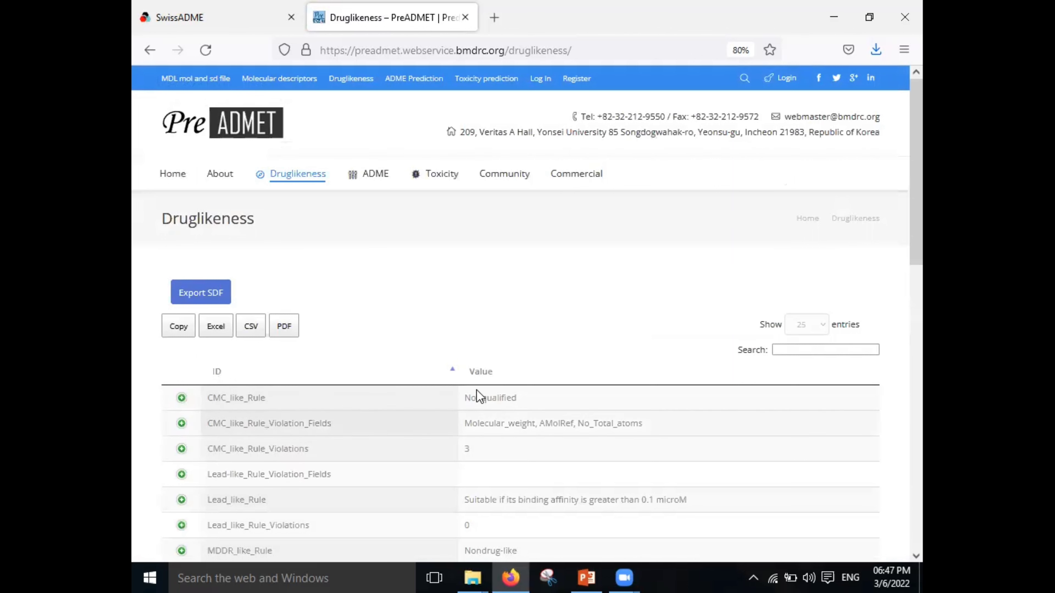
left_click(199, 17)
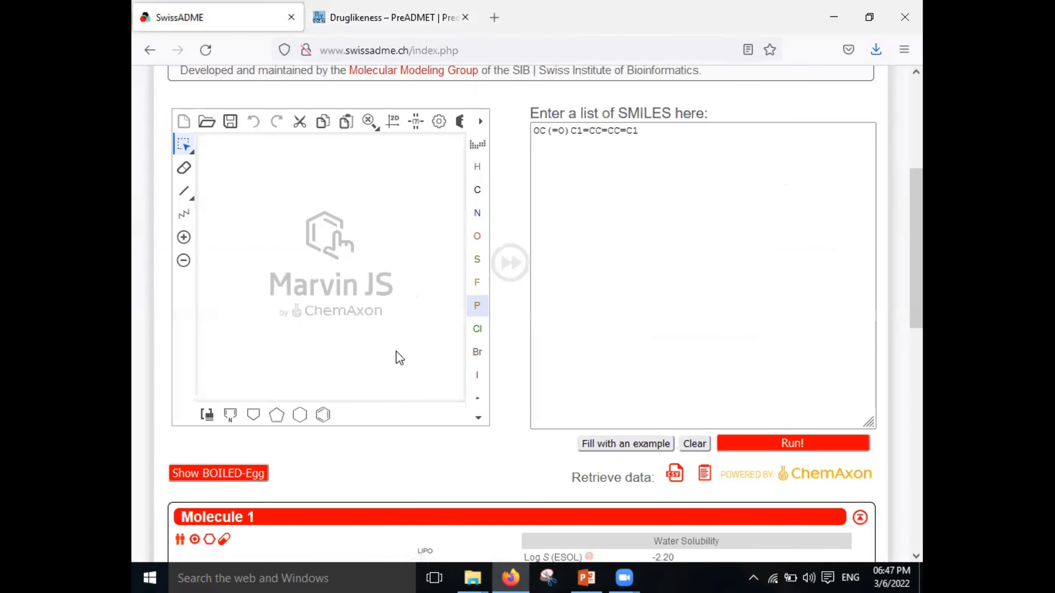
left_click(374, 17)
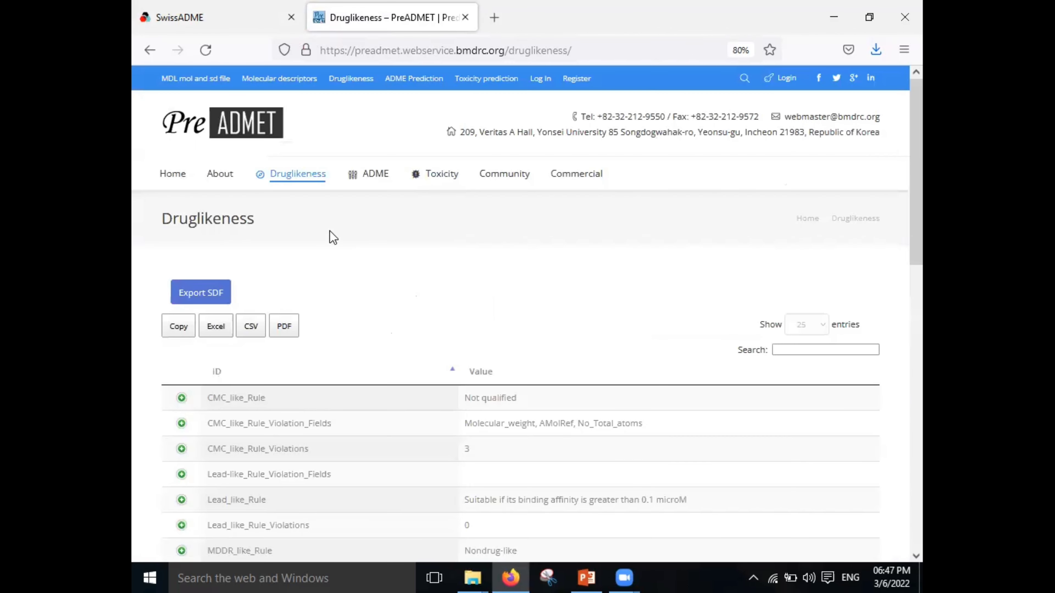
Open the ADME prediction page and bring up the structure canvas's dialog for loading MOLFile or ChemDoodle JSON contents
left_click(368, 181)
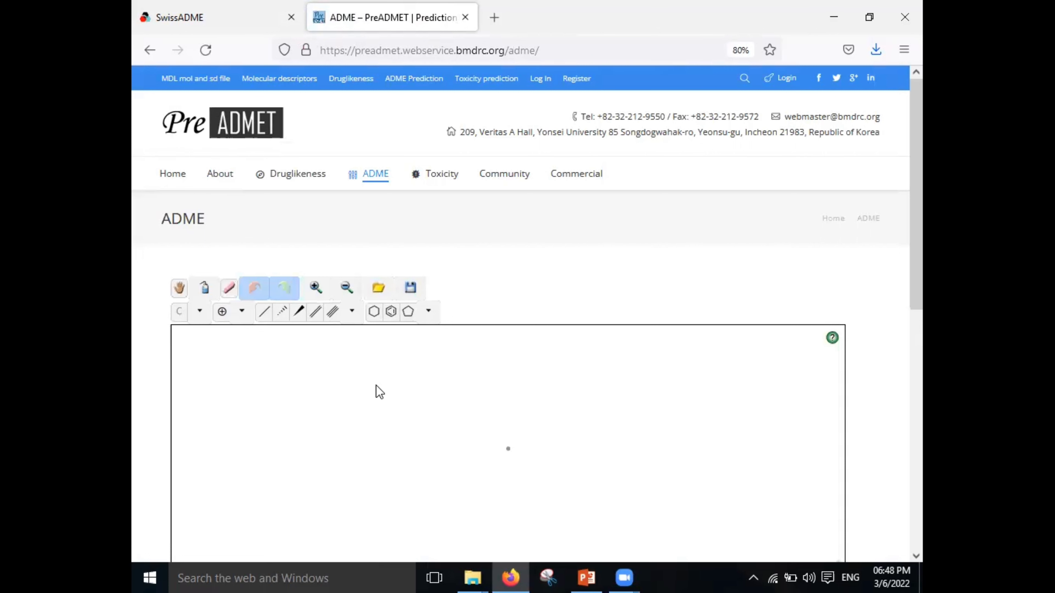
left_click(384, 286)
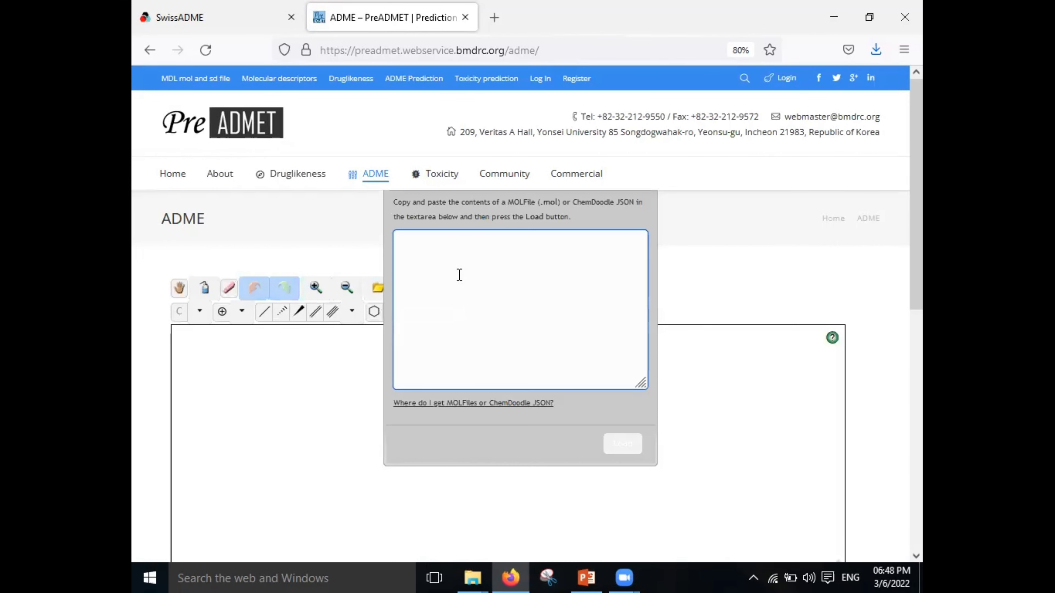
scroll(463, 290, "down", 2)
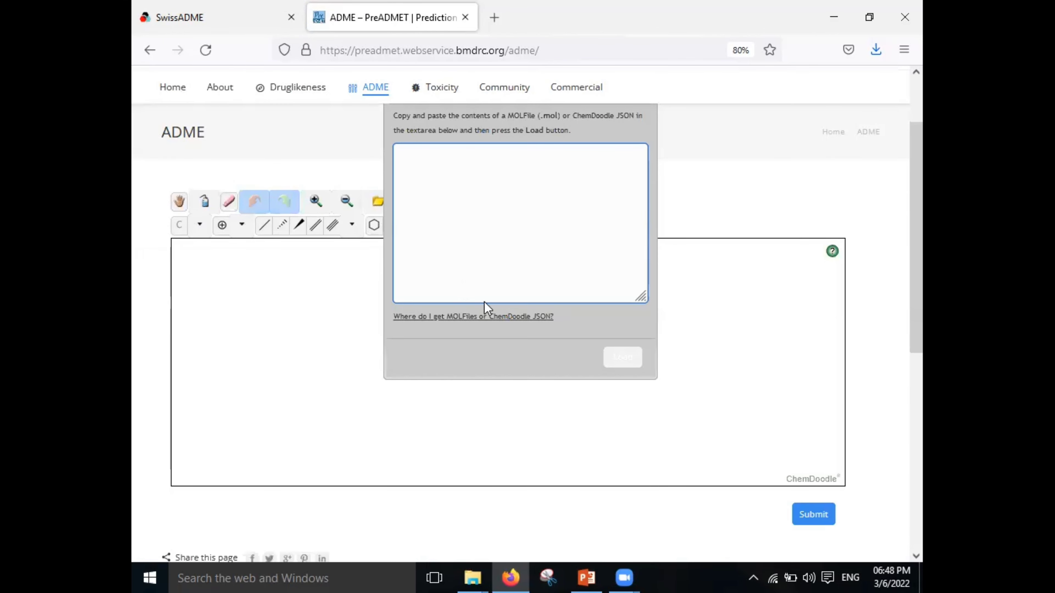
Search Windows for "open" and launch the Open Babel GUI desktop app
left_click(307, 569)
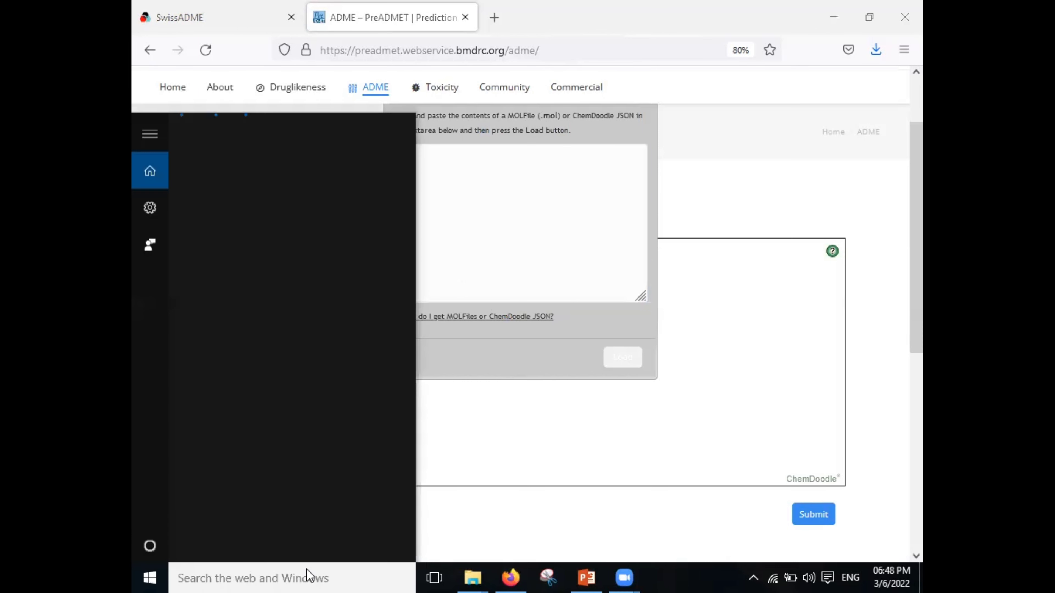
type("o")
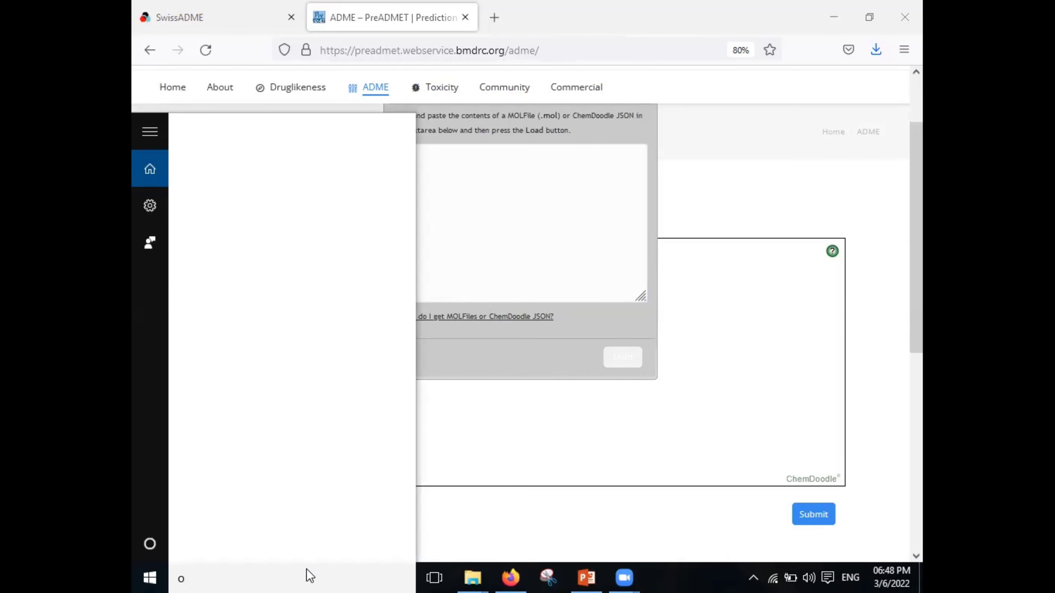
type("pen")
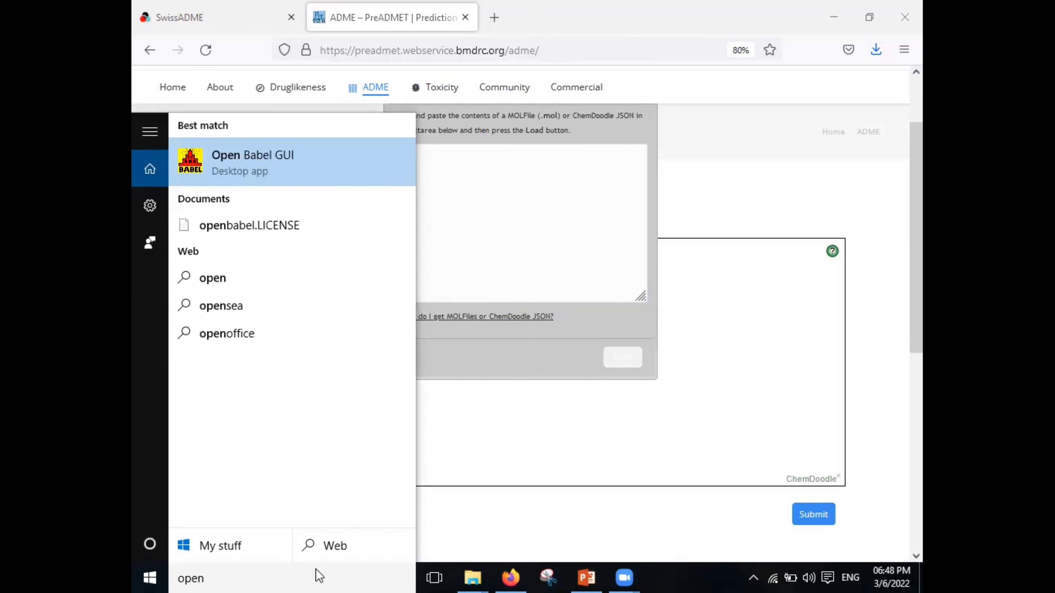
key("Return")
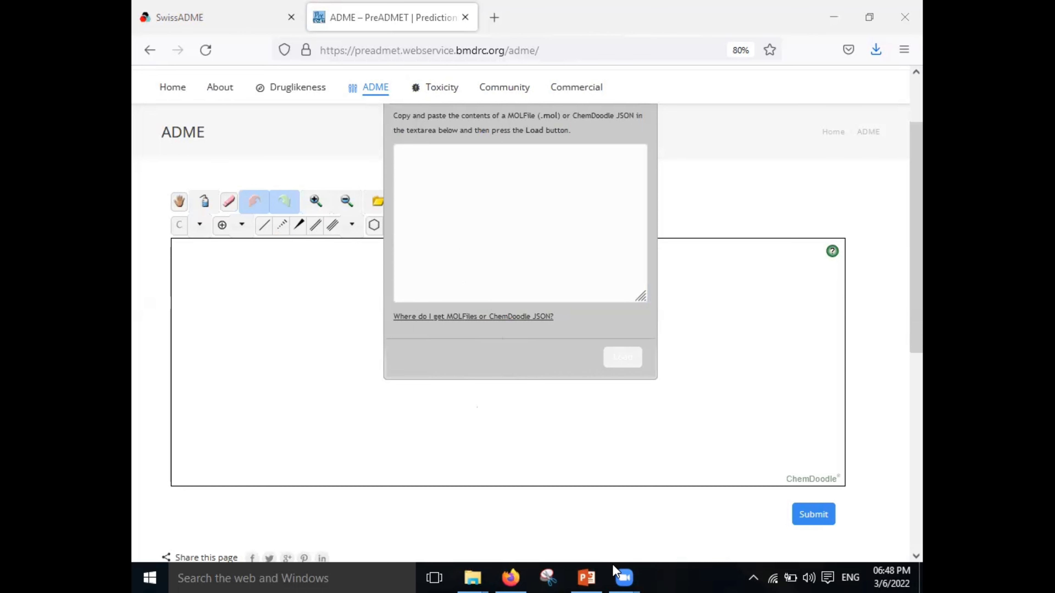
Open Benzoic Acid.mol from the Desktop as the Open Babel input file, with the file filter set to AllFiles(*.*)
left_click(616, 573)
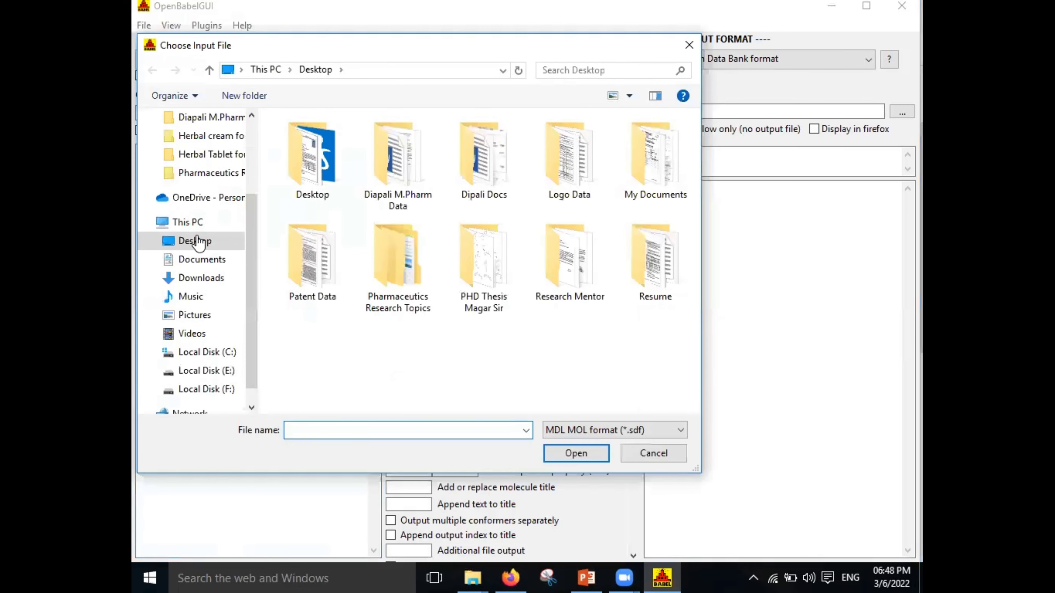
left_click(197, 242)
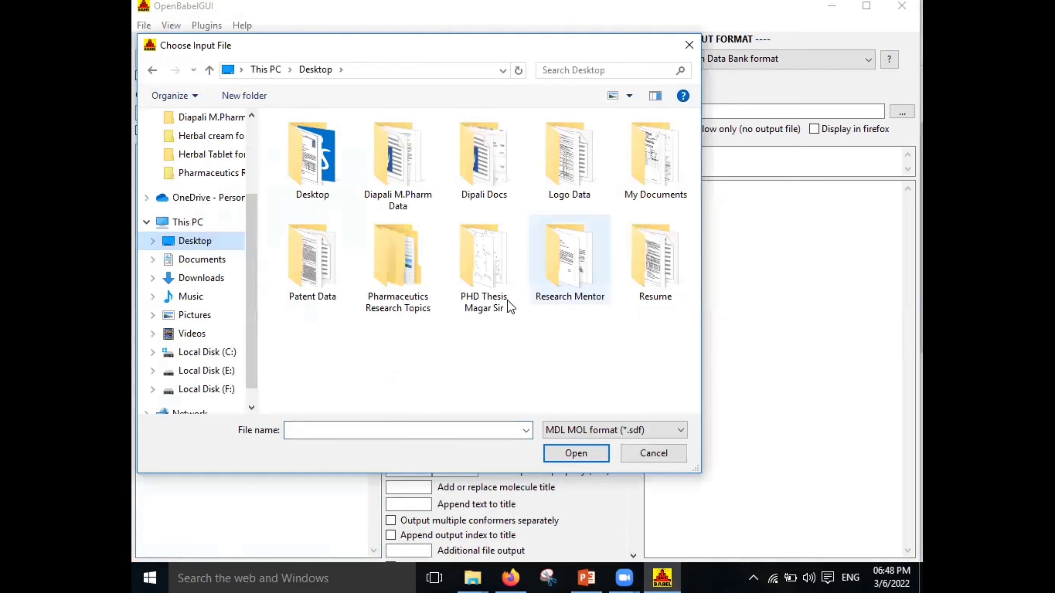
left_click(579, 432)
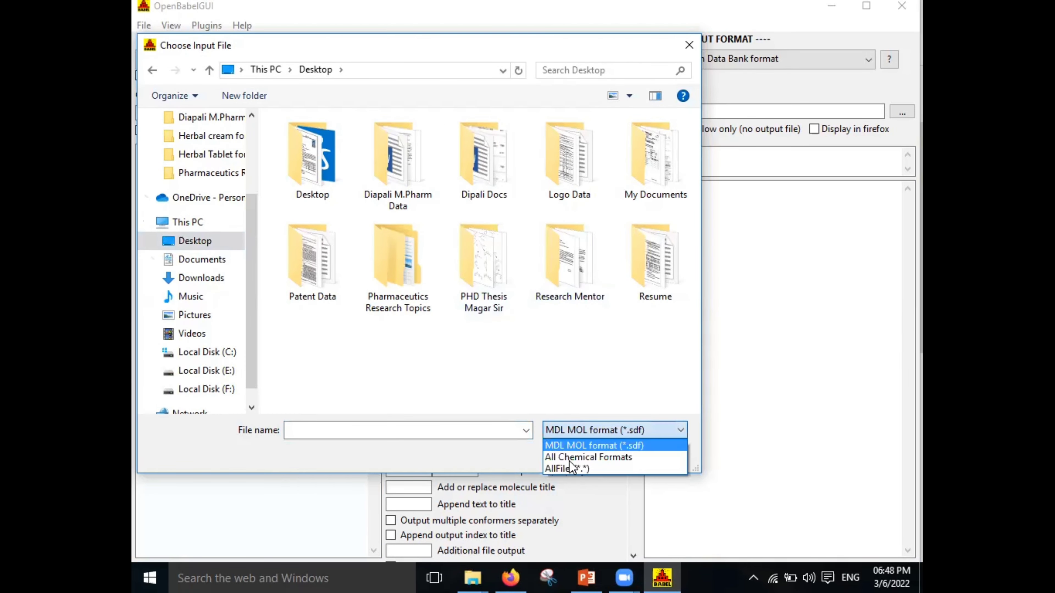
left_click(571, 468)
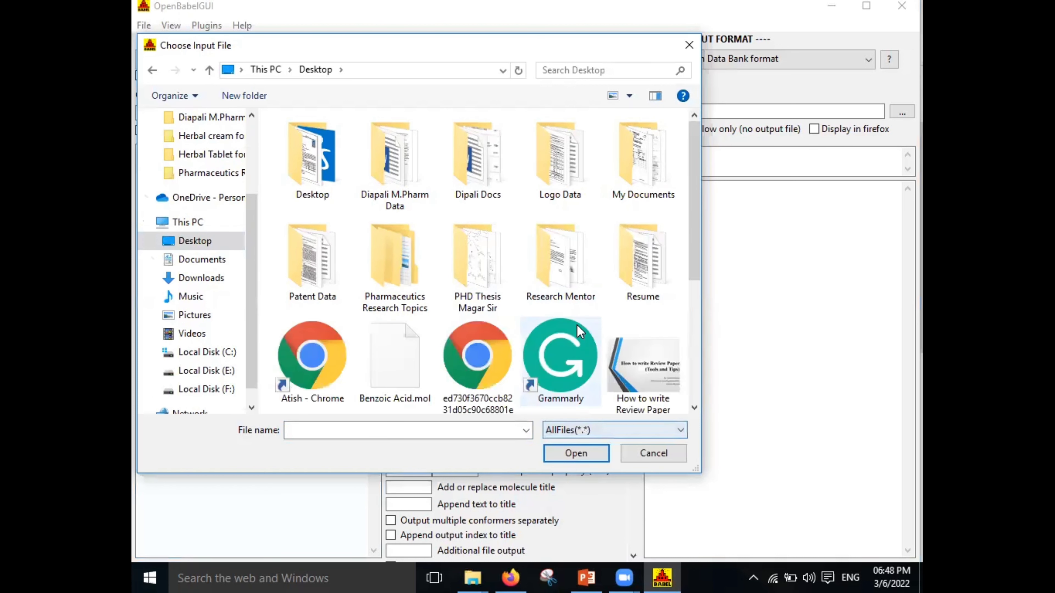
scroll(381, 332, "down", 3)
left_click(391, 276)
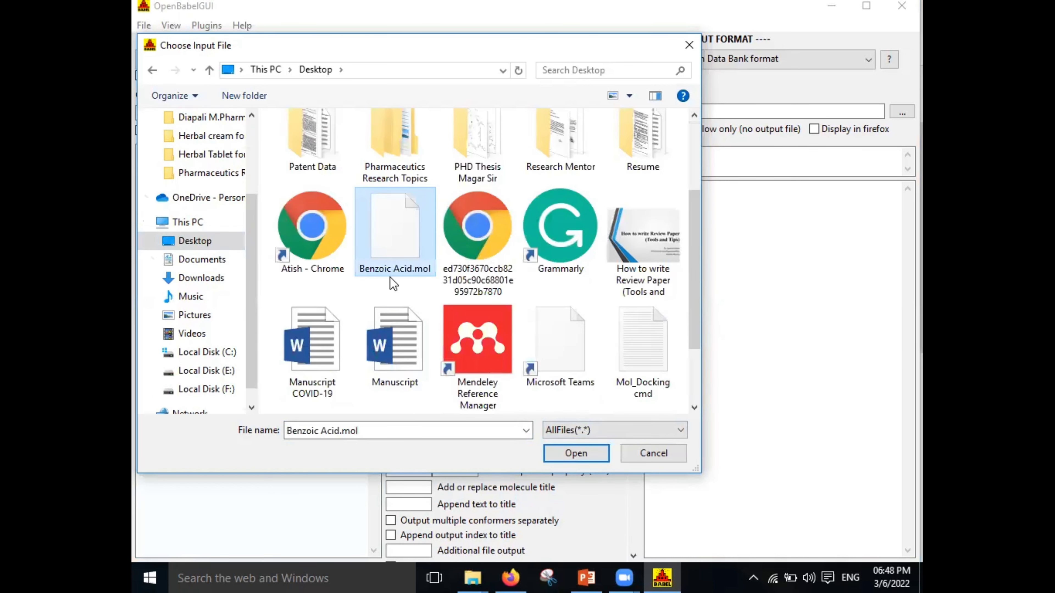
left_click(603, 454)
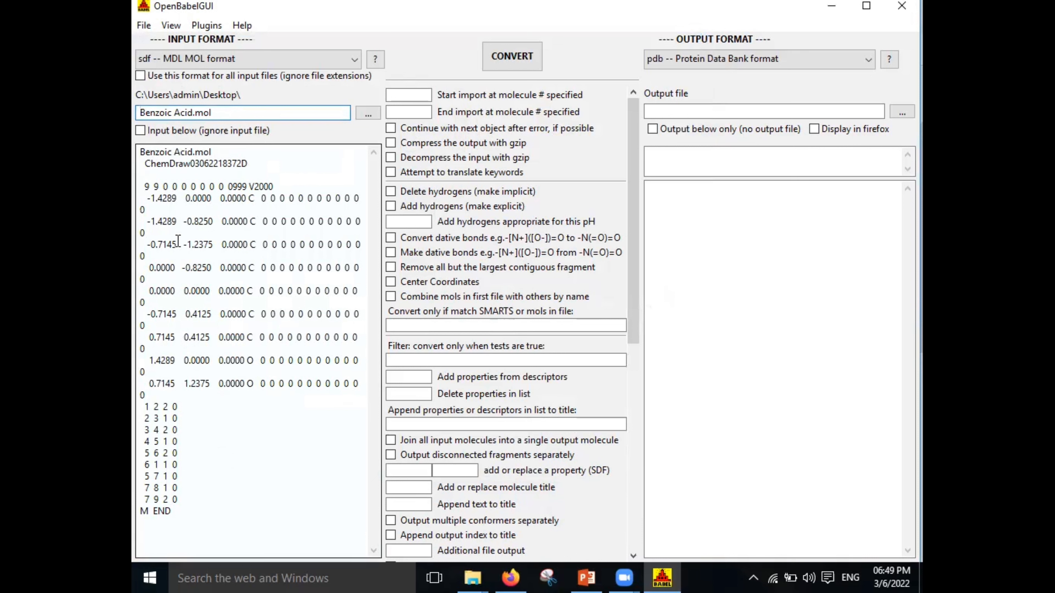
Copy the full benzoic acid MOL text, load it into PreADMET's ADME structure canvas in Firefox, and reopen the Load Molecule dialog
left_click_drag(189, 521, 141, 150)
key("ctrl+c")
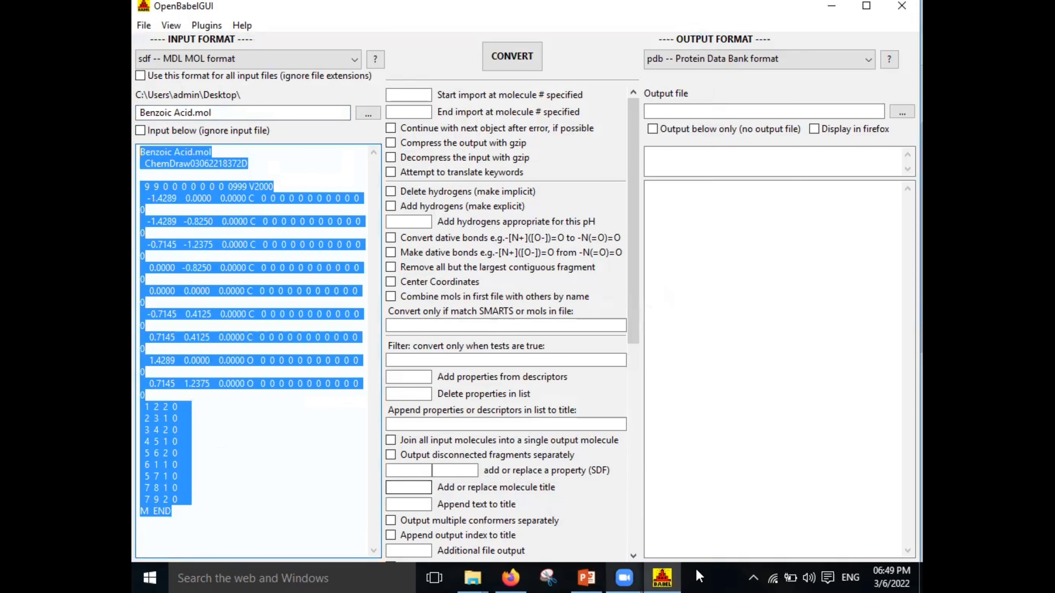
left_click(511, 577)
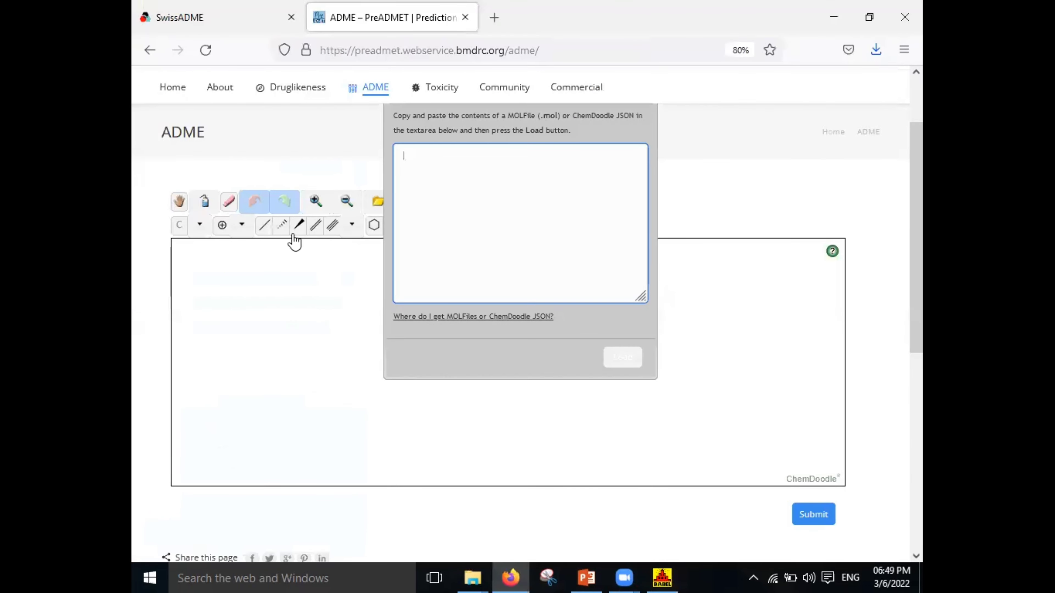
key("ctrl+v")
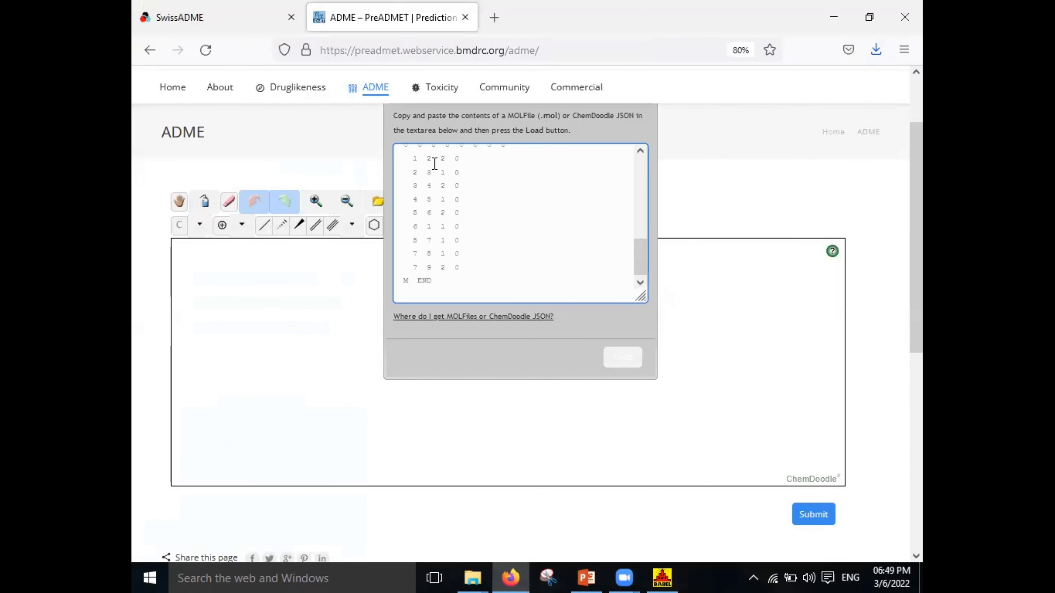
left_click(622, 357)
left_click_drag(498, 366, 480, 382)
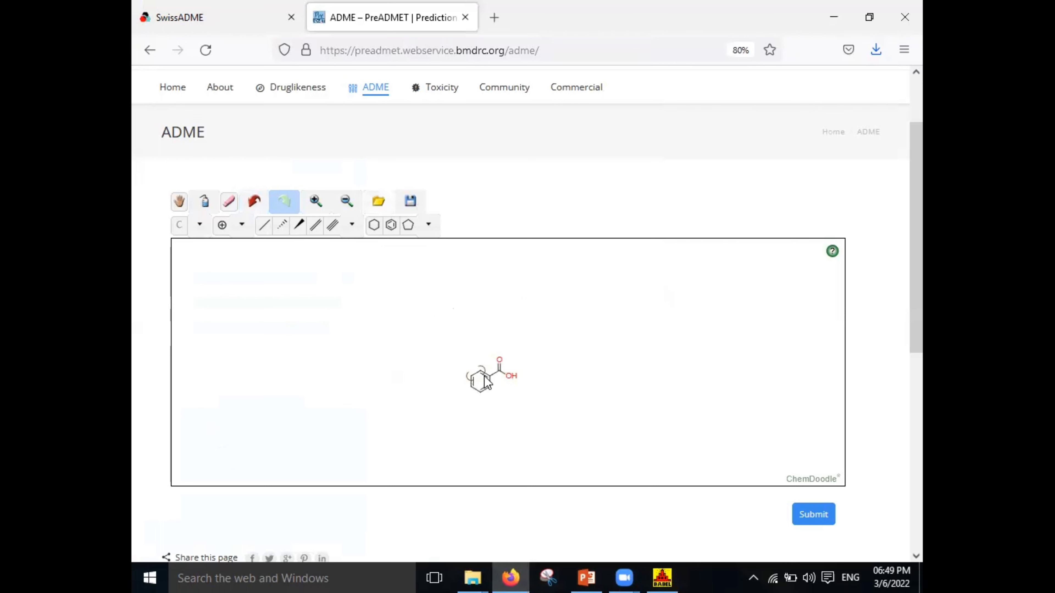
scroll(499, 405, "up", 5)
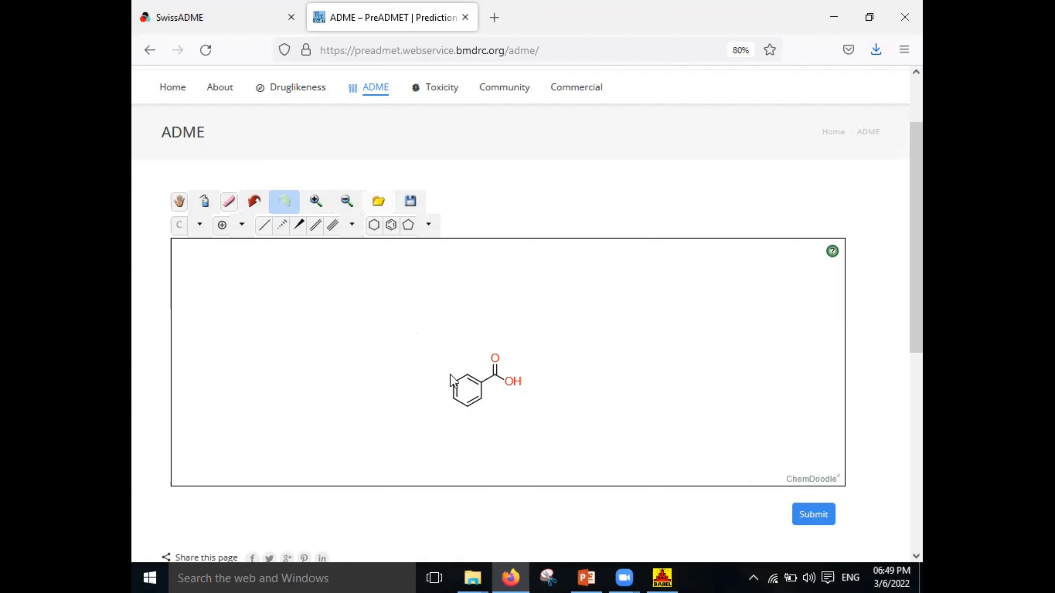
left_click(378, 202)
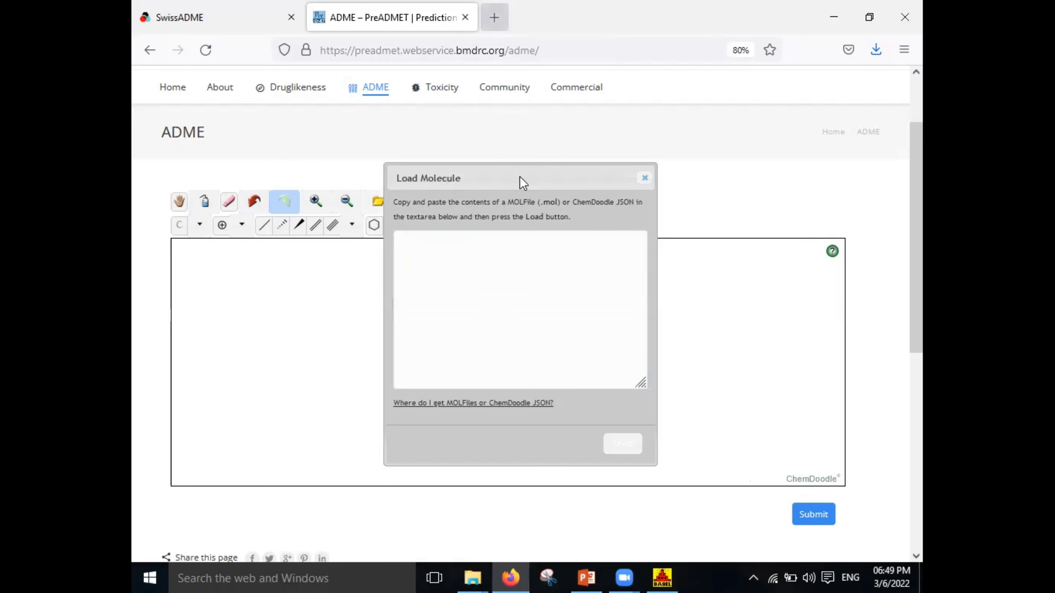
Find Molinspiration in a new browser tab and open its Calculation of Molecular Properties and Prediction of Bioactivity page
key("ctrl+t")
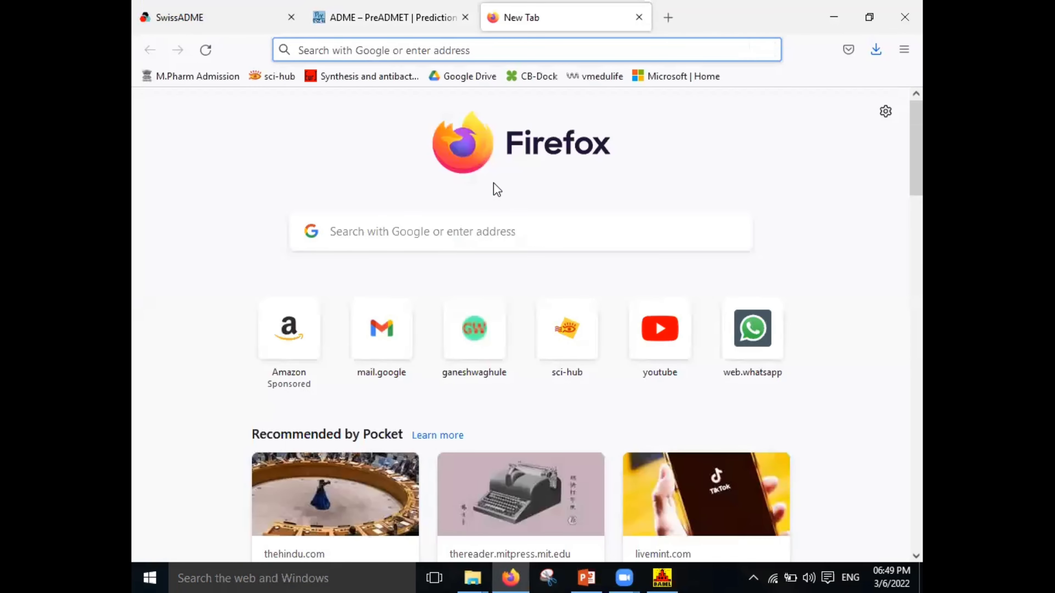
left_click(304, 52)
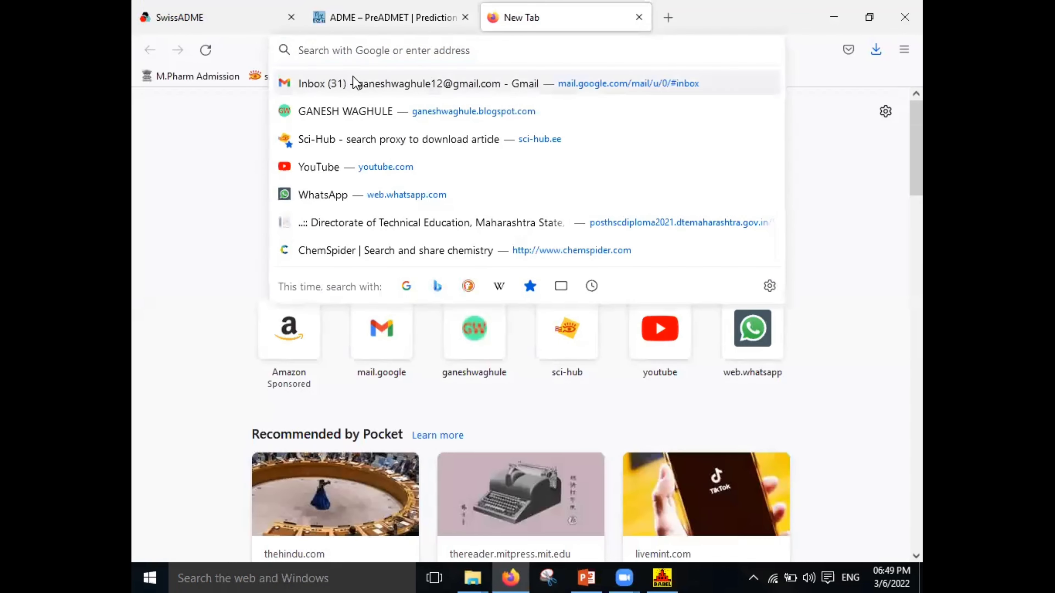
type("molin")
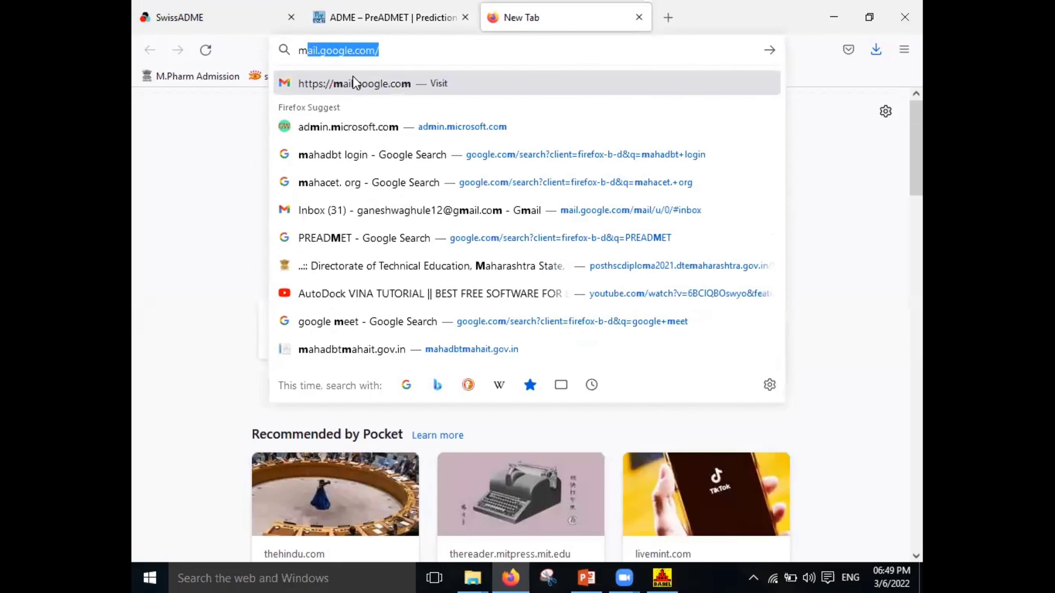
type("sp")
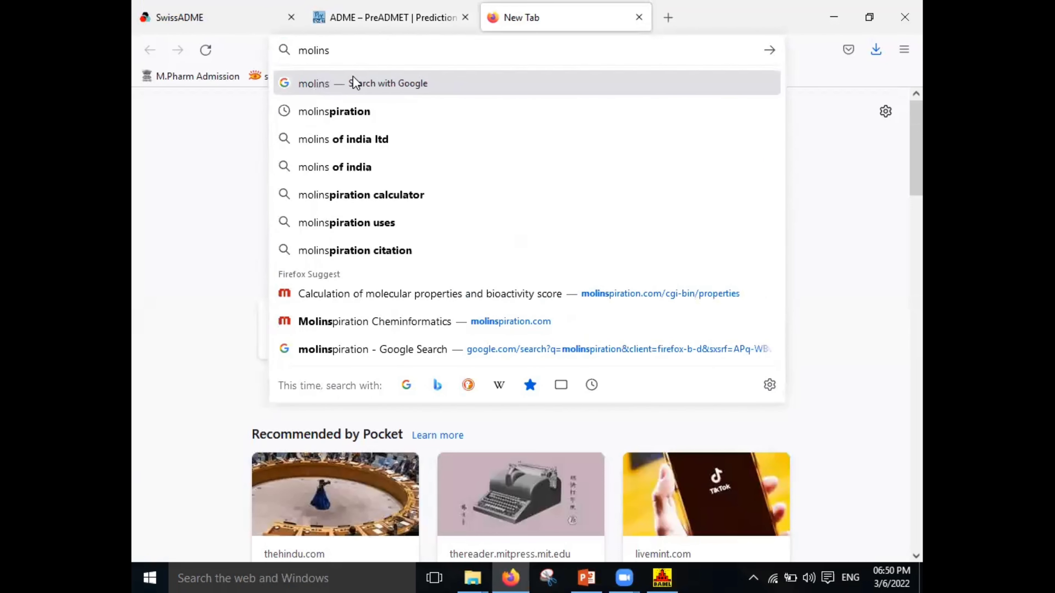
left_click(354, 114)
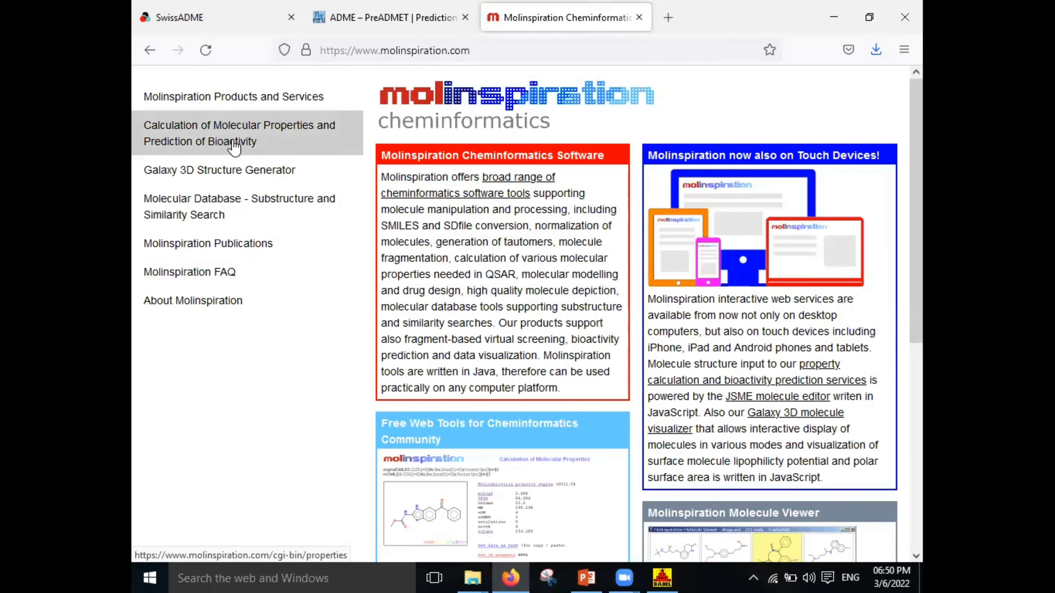
left_click(274, 143)
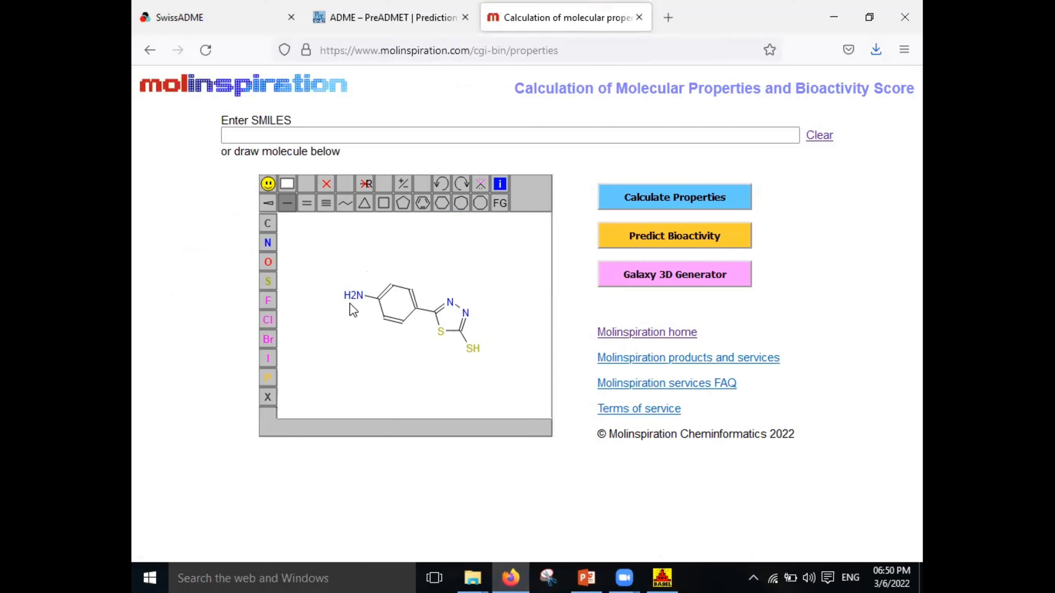
Predict the bioactivity of the preloaded thiadiazole molecule and examine its GPCR, ion channel, kinase, nuclear receptor, protease and enzyme scores
left_click(661, 241)
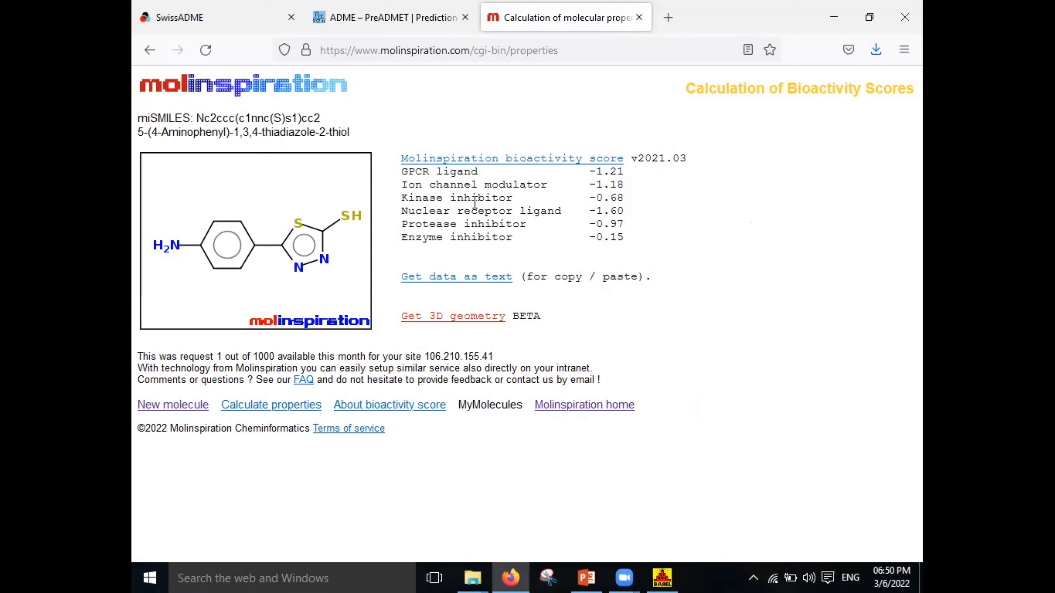
left_click_drag(403, 171, 629, 179)
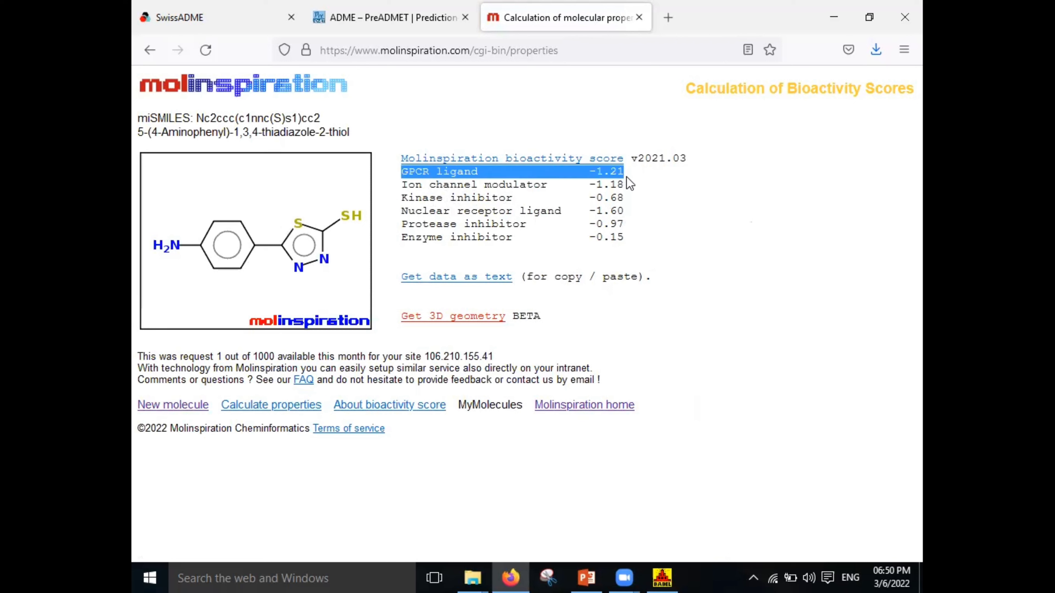
left_click_drag(402, 185, 498, 194)
left_click_drag(420, 199, 625, 201)
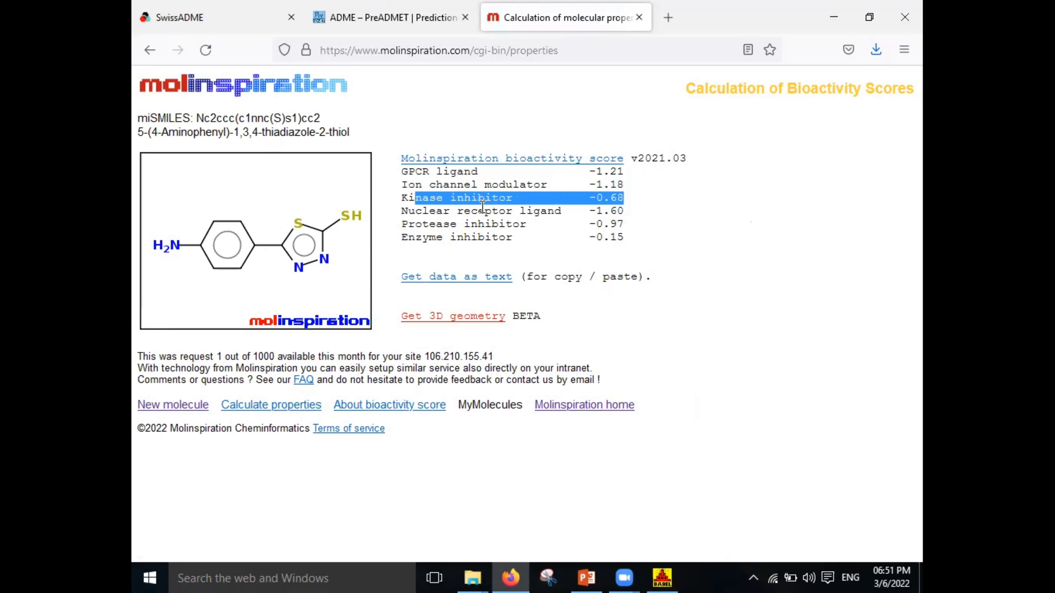
left_click_drag(451, 212, 685, 214)
left_click_drag(575, 224, 657, 229)
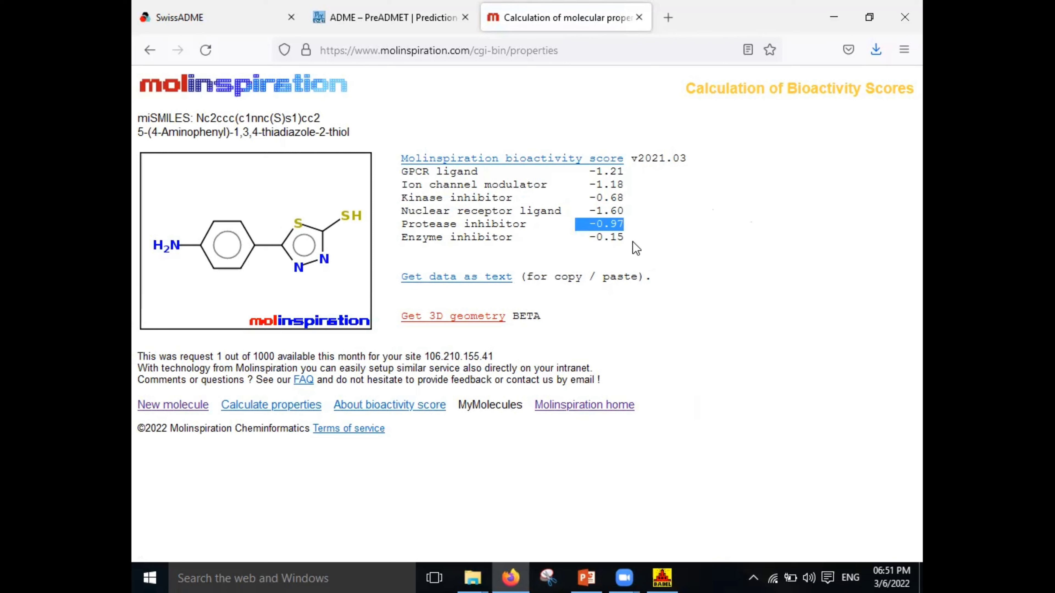
left_click_drag(627, 240, 393, 175)
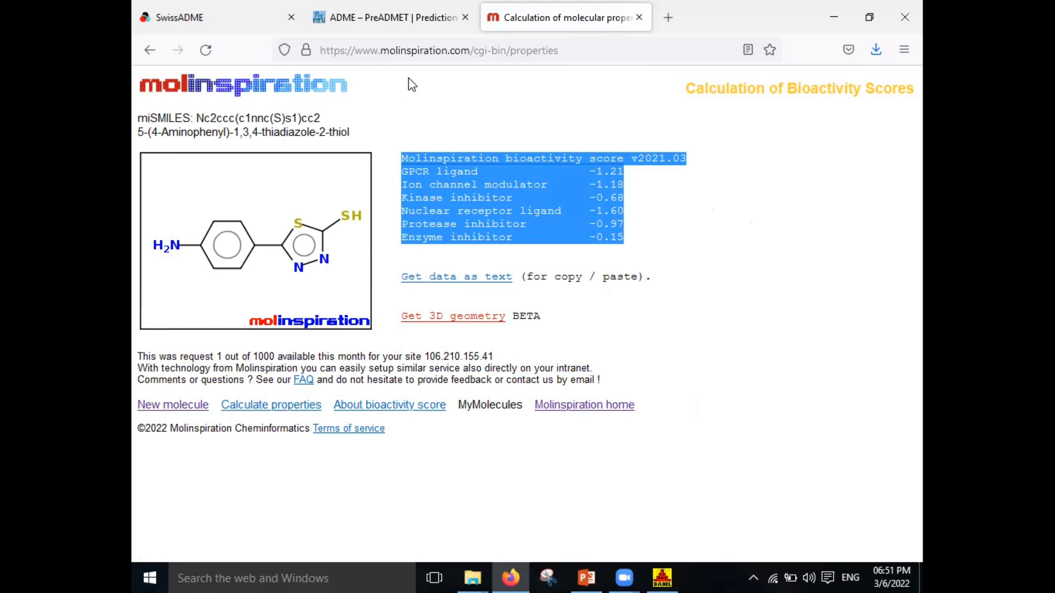
triple_click(406, 131)
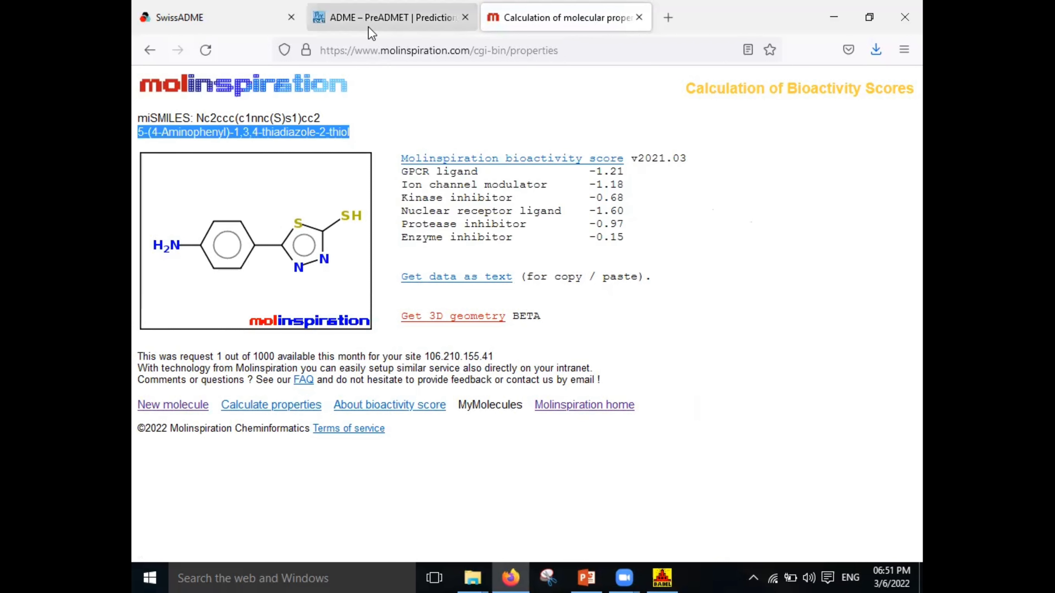
Return to the SwissADME page, and switch to PowerPoint to show the ADMET study title slide
left_click(384, 18)
key("ctrl+Page_Up")
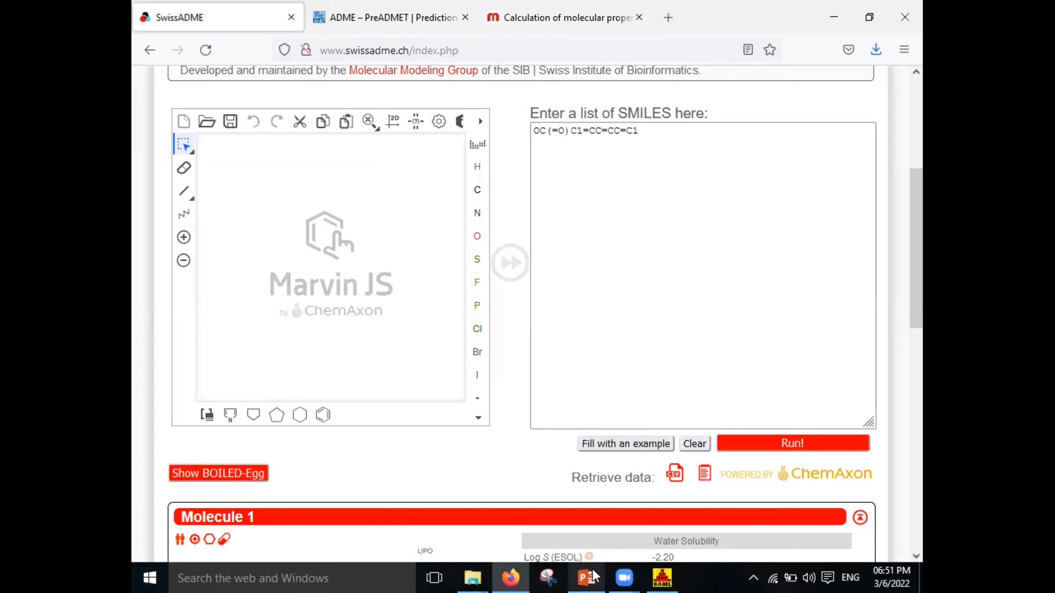
left_click(586, 578)
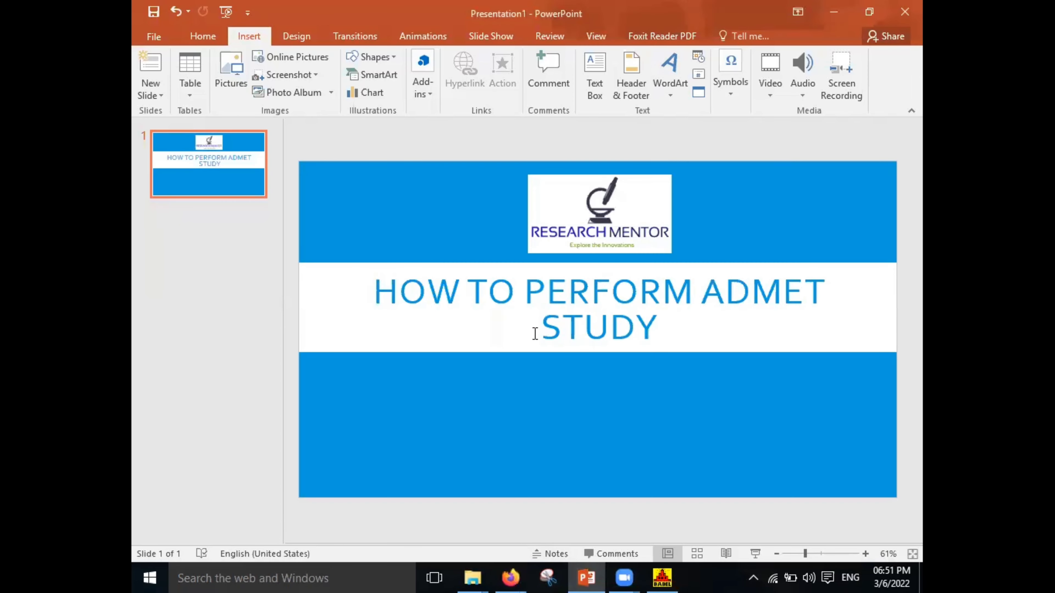